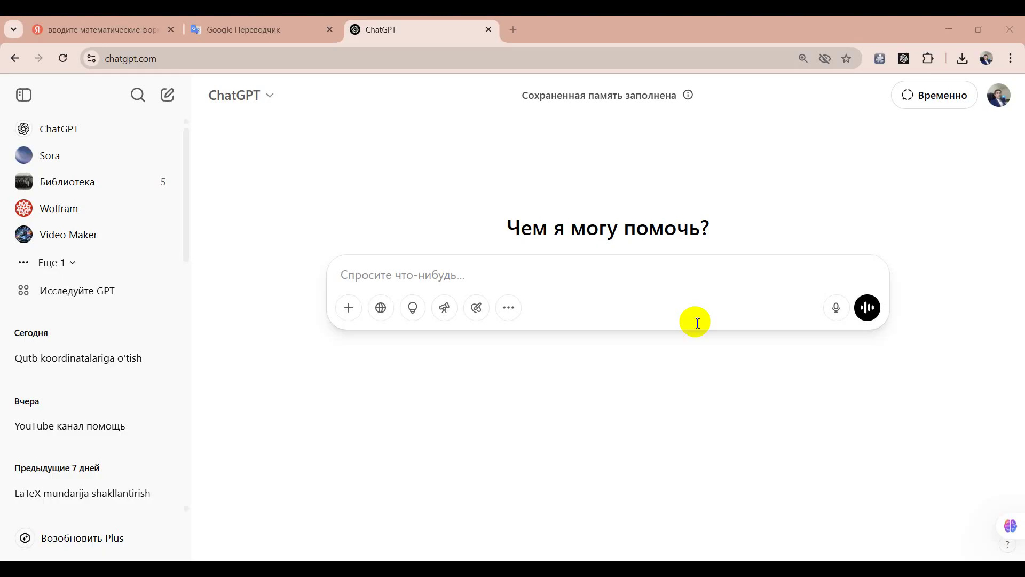
Step: Switch to the Word document and correct the apostrophes to ‘ in "so‘z" in the first line and "to‘g‘ri" in option a
key("alt+Tab")
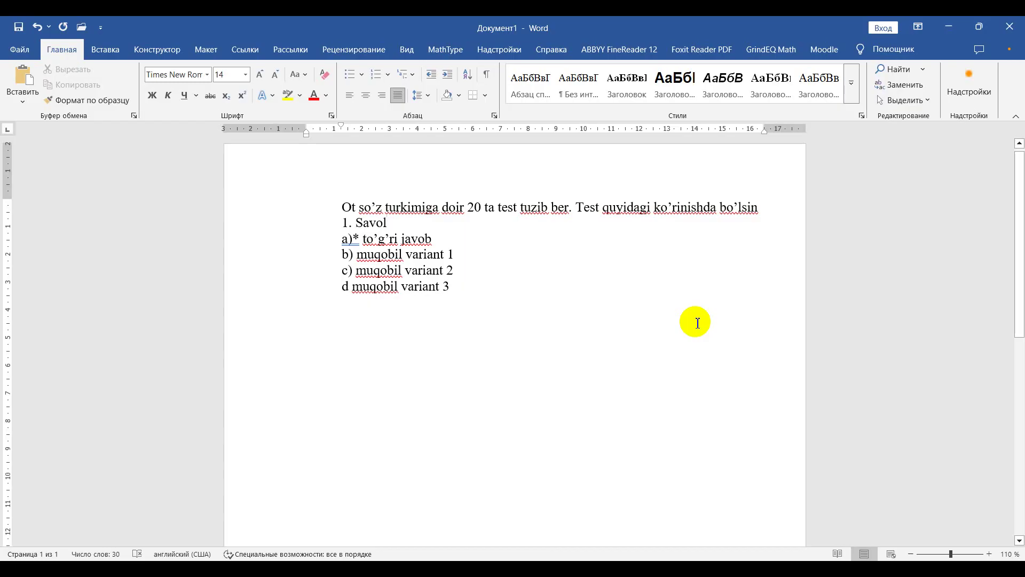
key("Up")
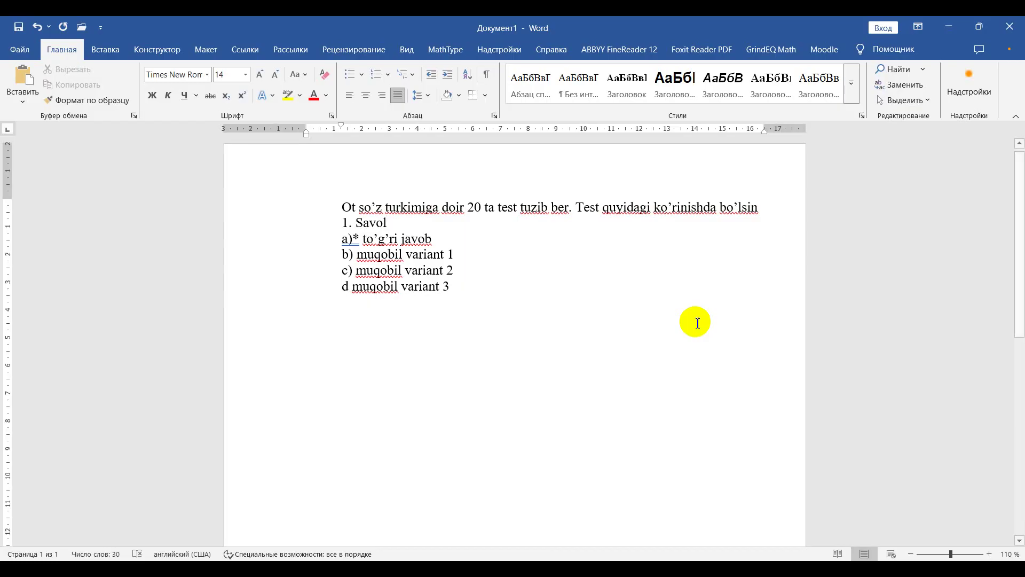
key("shift+Left")
type("‘")
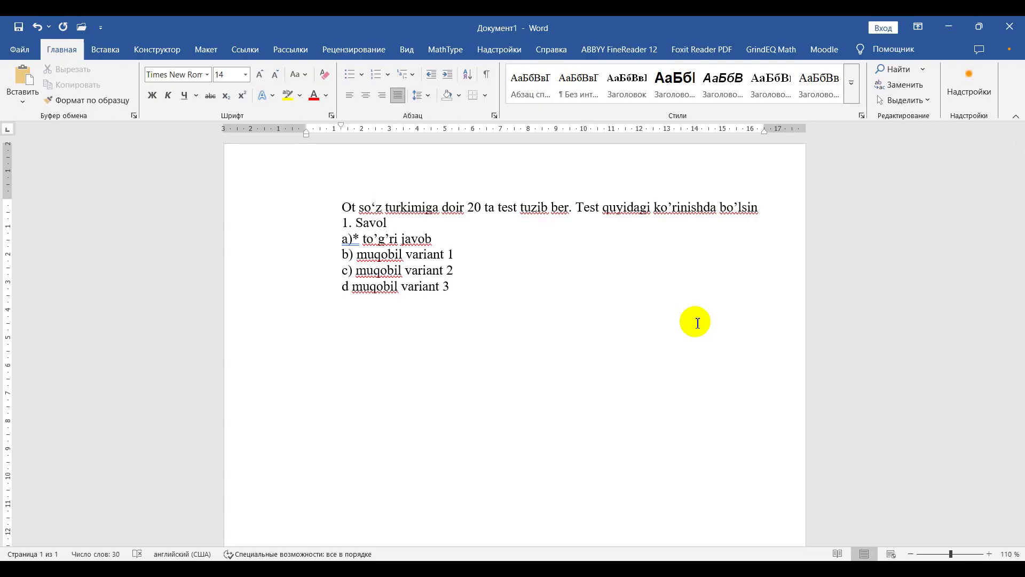
key("shift+Right")
type("‘")
key("Right")
key("Right")
key("shift+Left")
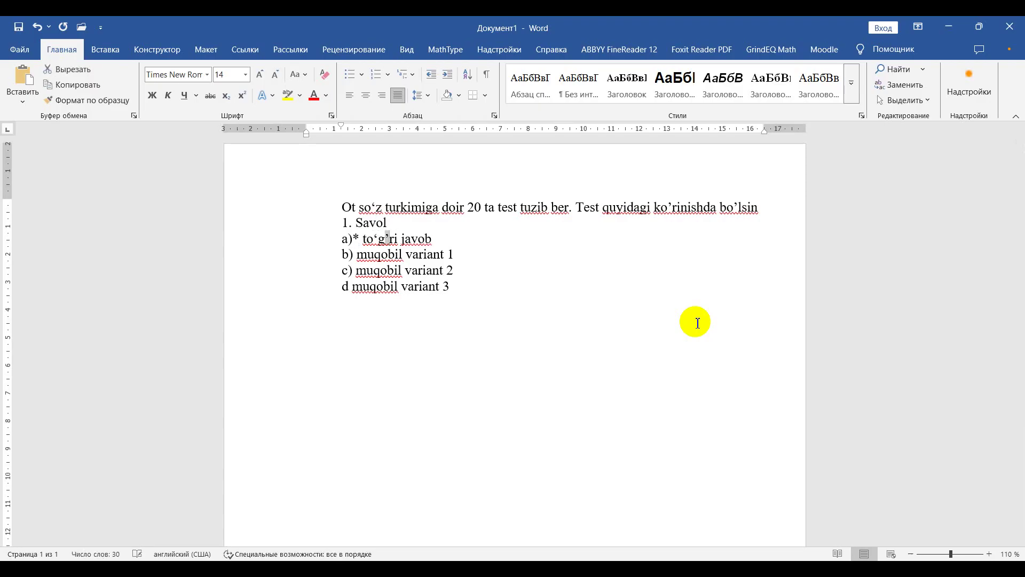
type("‘")
Step: Go through the alternative answers b and c, and add the missing closing parenthesis after the letter d
key("Down")
key("Left")
key("Left")
key("Left")
key("Left")
key("Left")
key("Left")
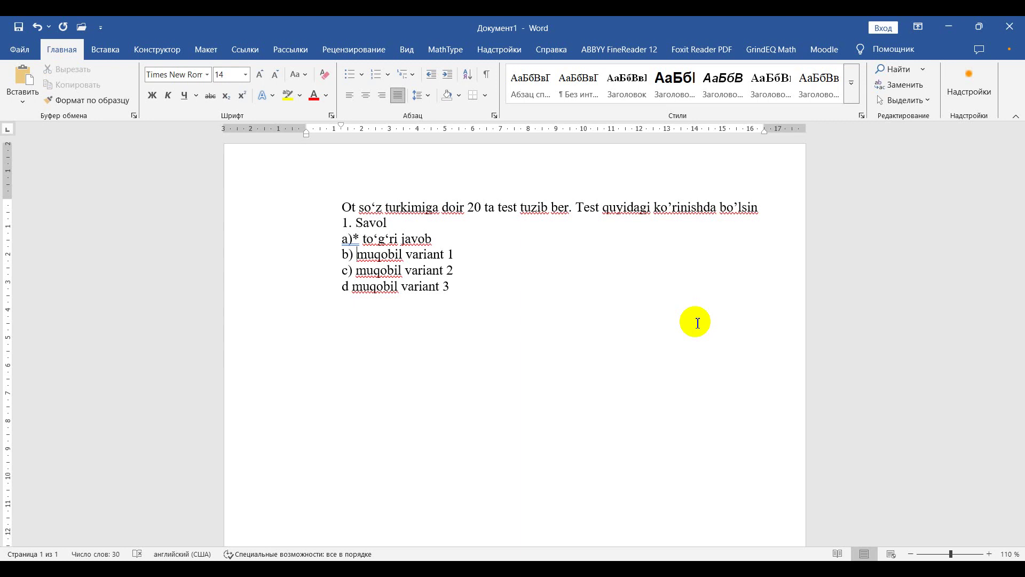
key("ctrl+shift+Right")
key("ctrl+shift+Right")
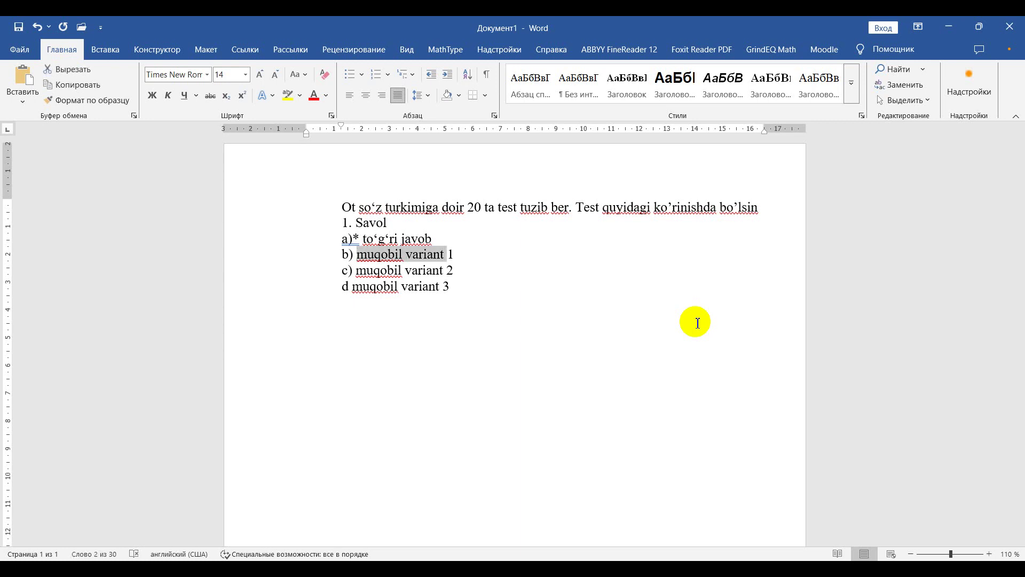
key("Left")
key("Down")
key("ctrl+shift+Right")
key("ctrl+shift+Right")
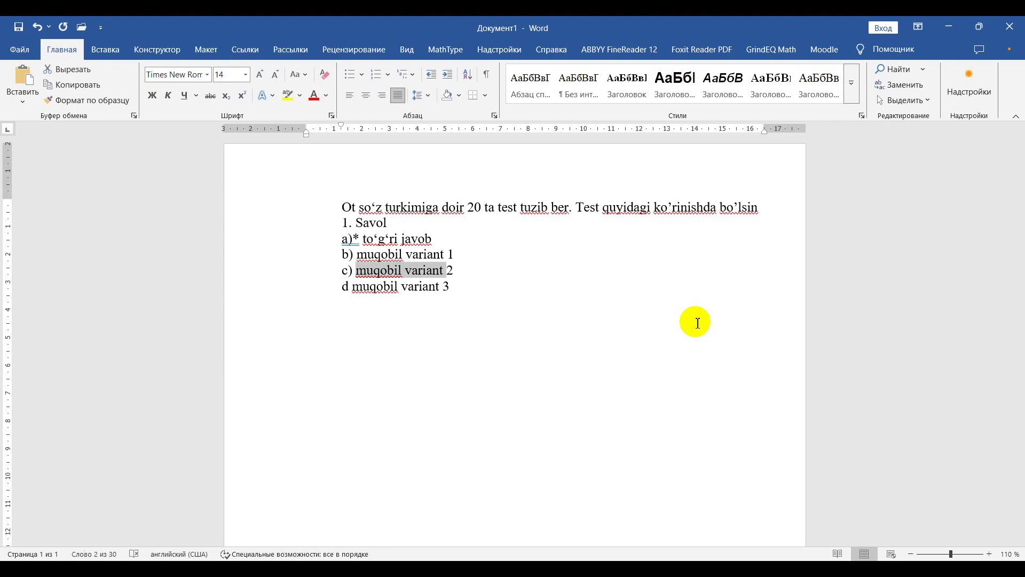
key("Left")
key("Down")
key("Left")
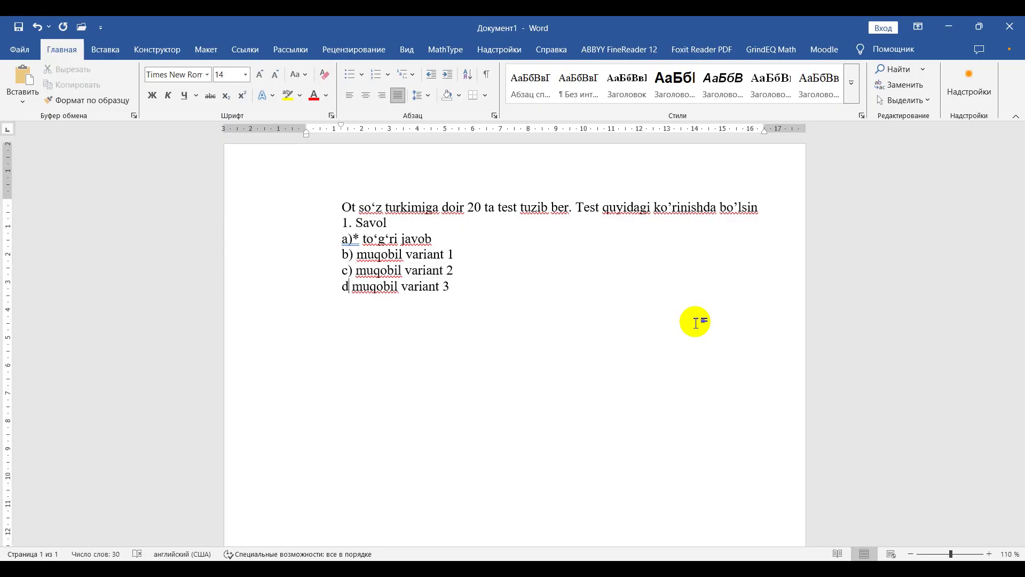
type(")")
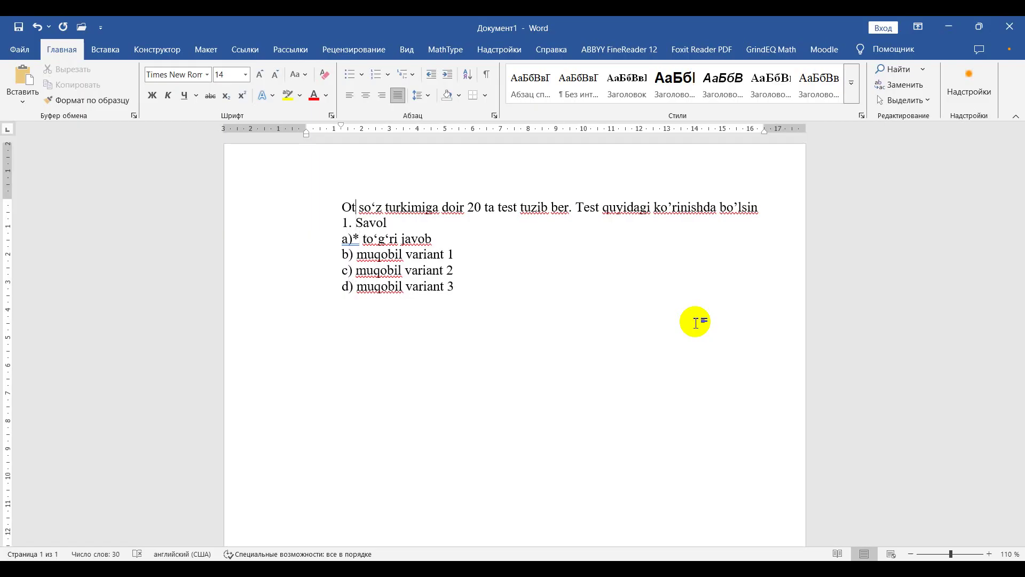
Step: End the first line with a period and add "to‘g‘ri javob oldidan * belgisi qo‘yilsin" before the sample question
key("Right")
key("Right")
key("Right")
key("Right")
key("Down")
key("Home")
key("Right")
key("Return")
type("to‘")
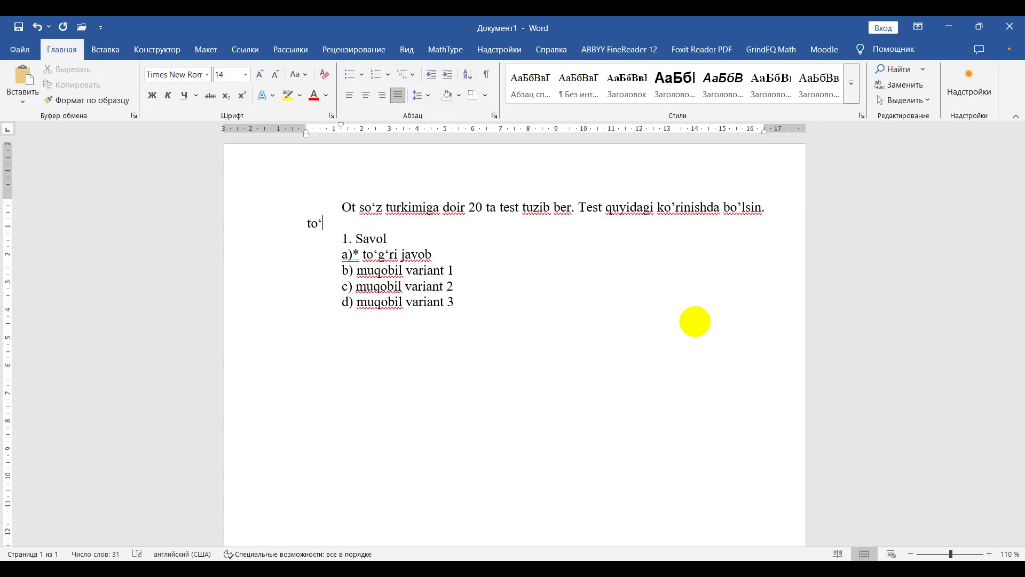
type("g‘ri javob oldi")
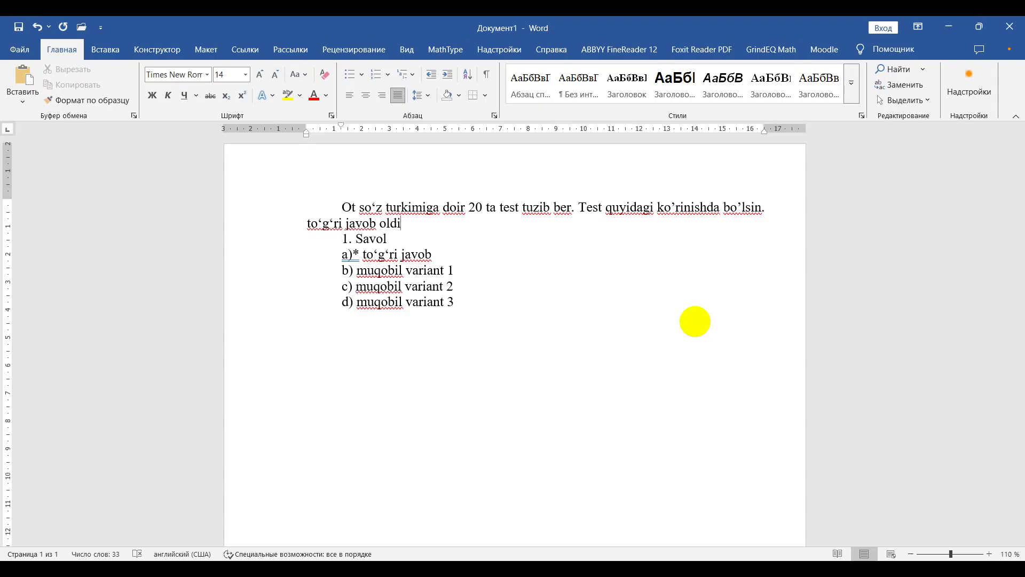
type("dan * belgisi y")
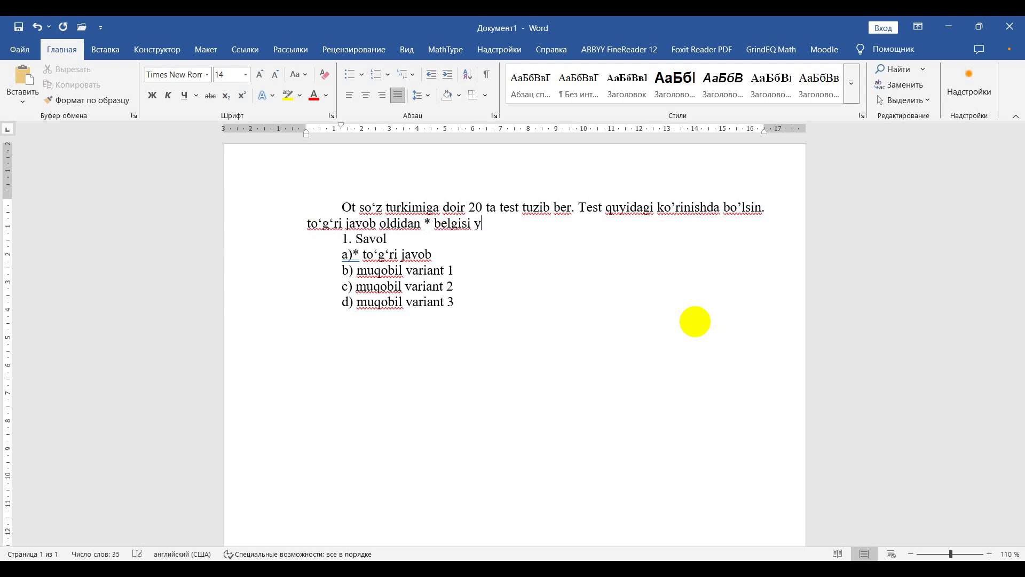
key("BackSpace")
type("qo‘yilsin")
Step: Copy the entire prompt text, switch to ChatGPT, and submit it as a new message
key("ctrl+a")
key("ctrl+c")
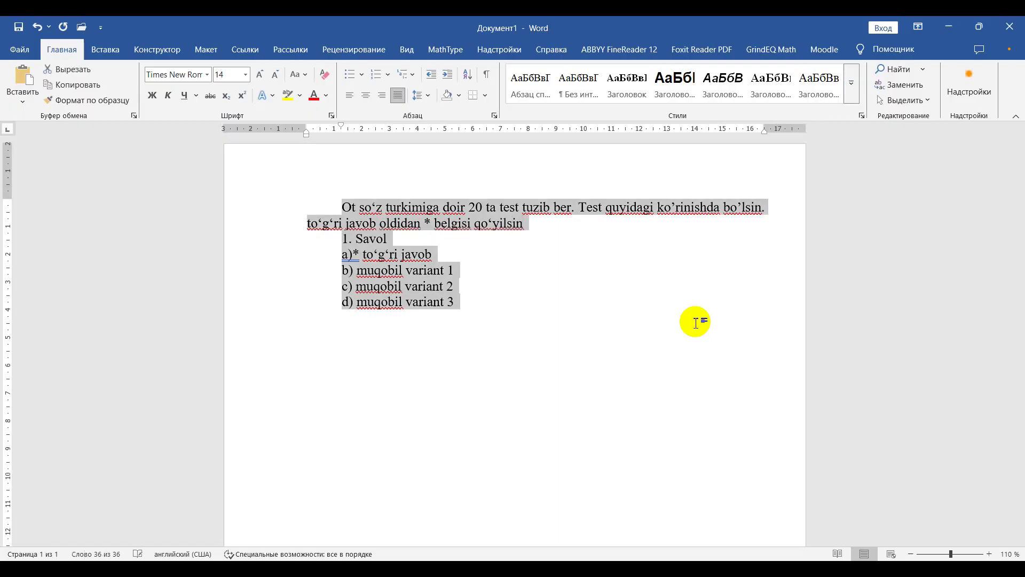
key("alt+Tab")
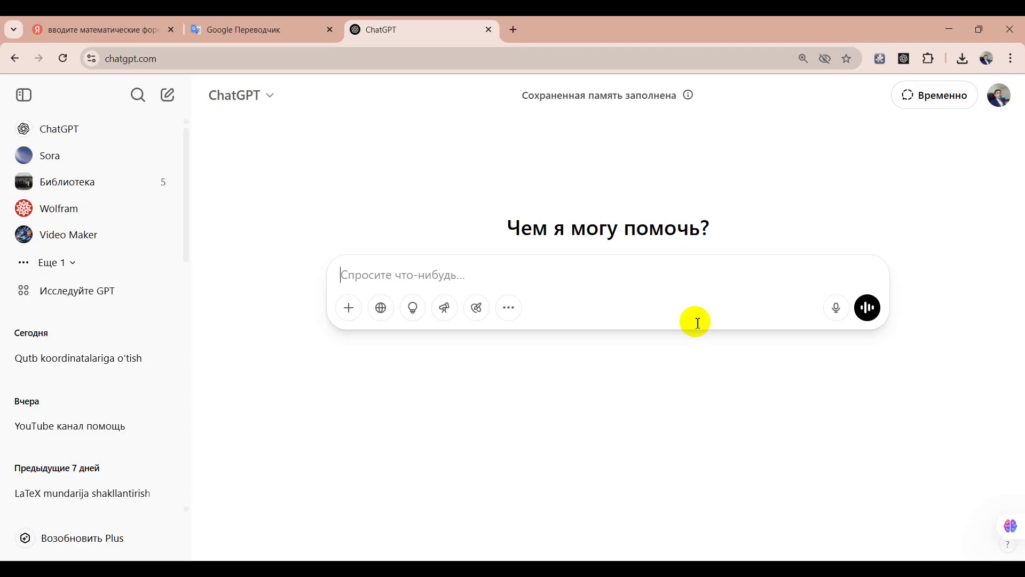
key("ctrl+v")
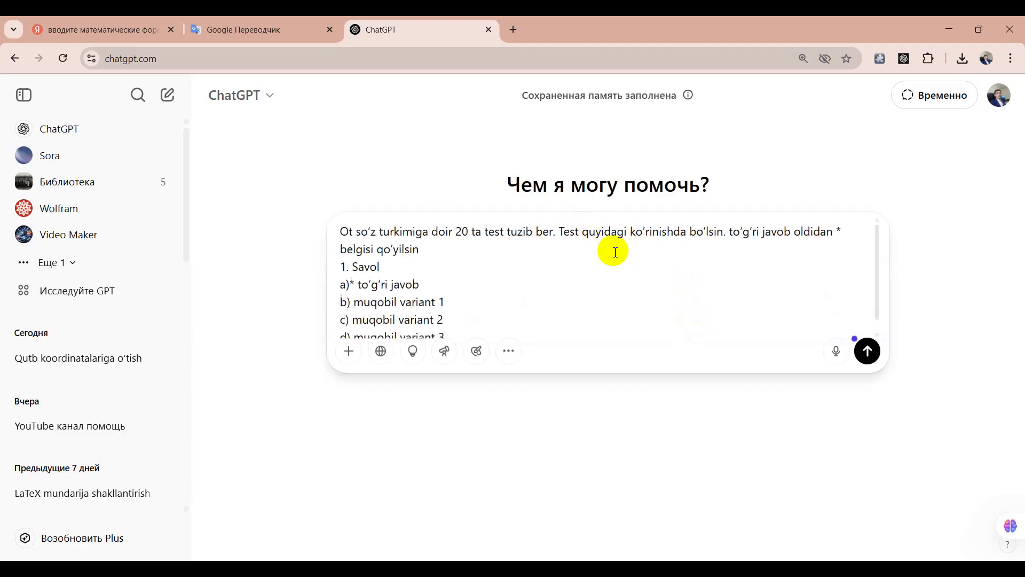
left_click(869, 351)
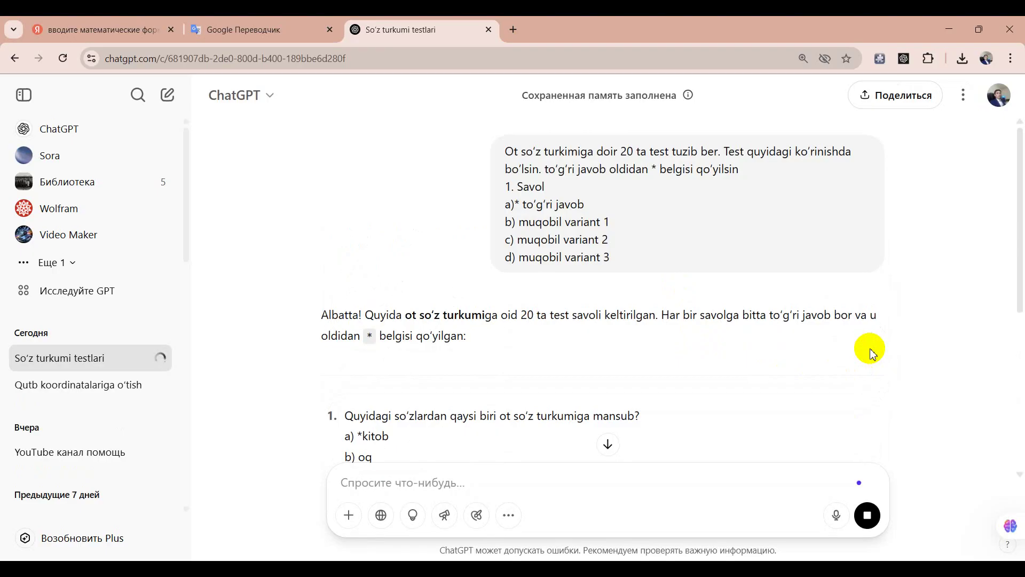
Step: Review generated questions 1 to 3, checking their wording, answer options and the asterisk before each correct answer
scroll(428, 317, "down", 1)
scroll(428, 317, "down", 1)
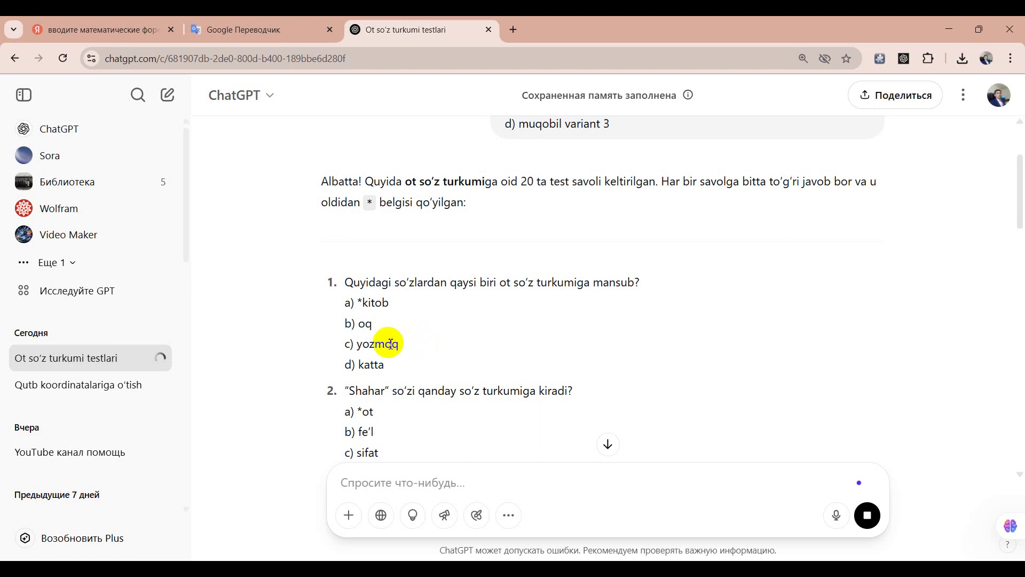
scroll(406, 348, "down", 3)
scroll(405, 340, "down", 3)
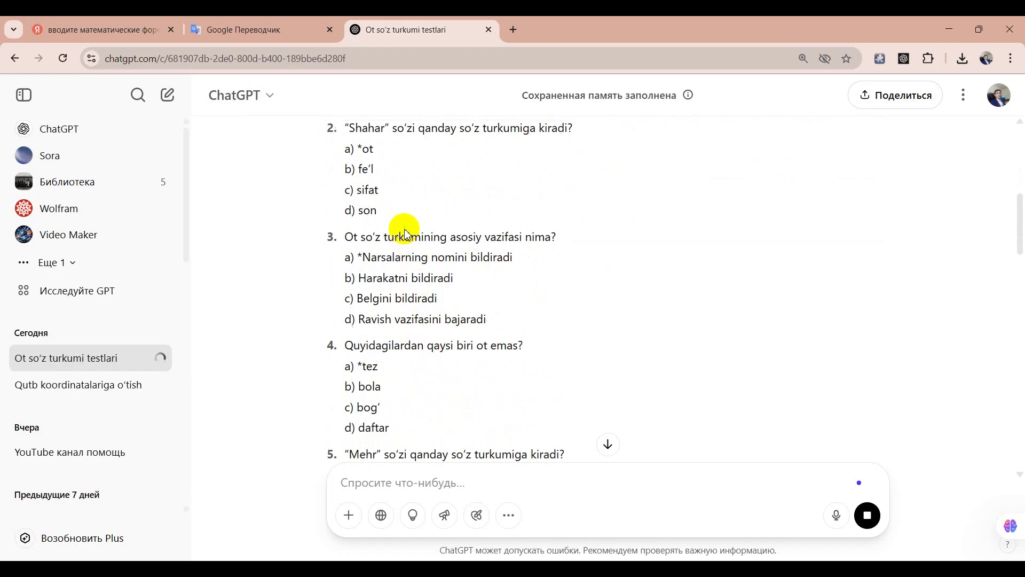
scroll(395, 214, "up", 3)
left_click_drag(330, 149, 645, 159)
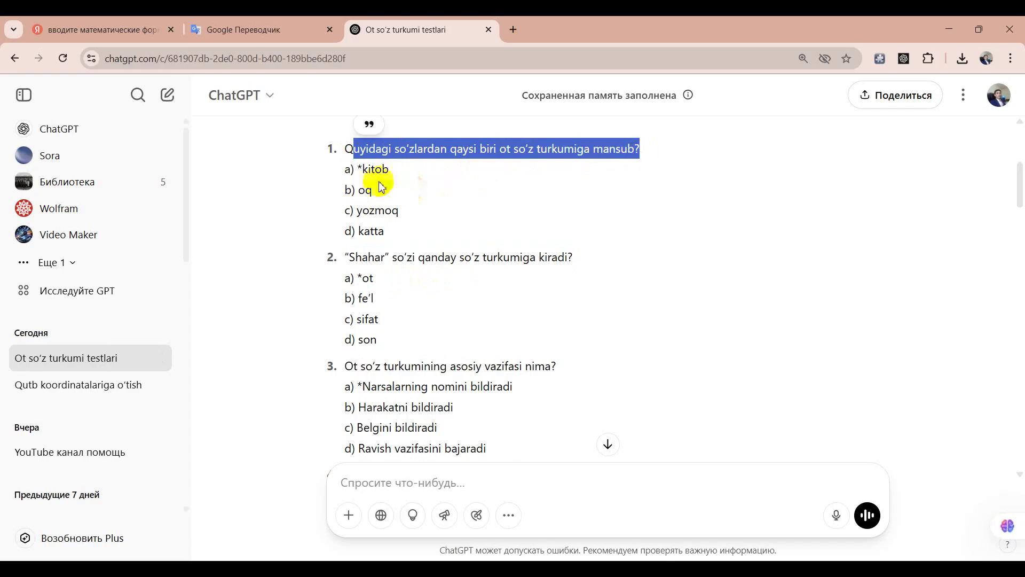
left_click(360, 170)
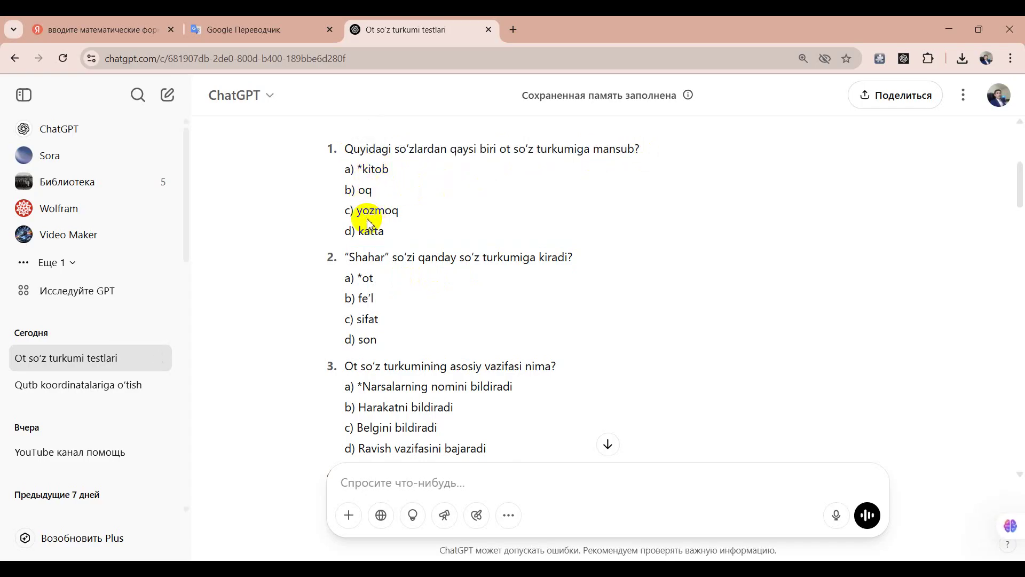
left_click_drag(363, 210, 392, 211)
left_click(367, 237)
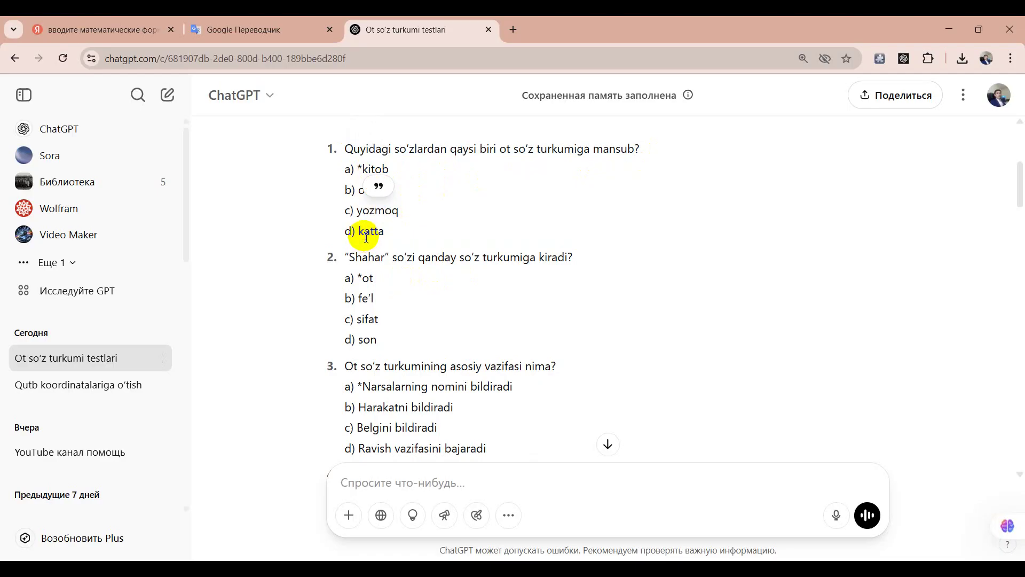
left_click_drag(363, 257, 393, 257)
left_click(368, 282)
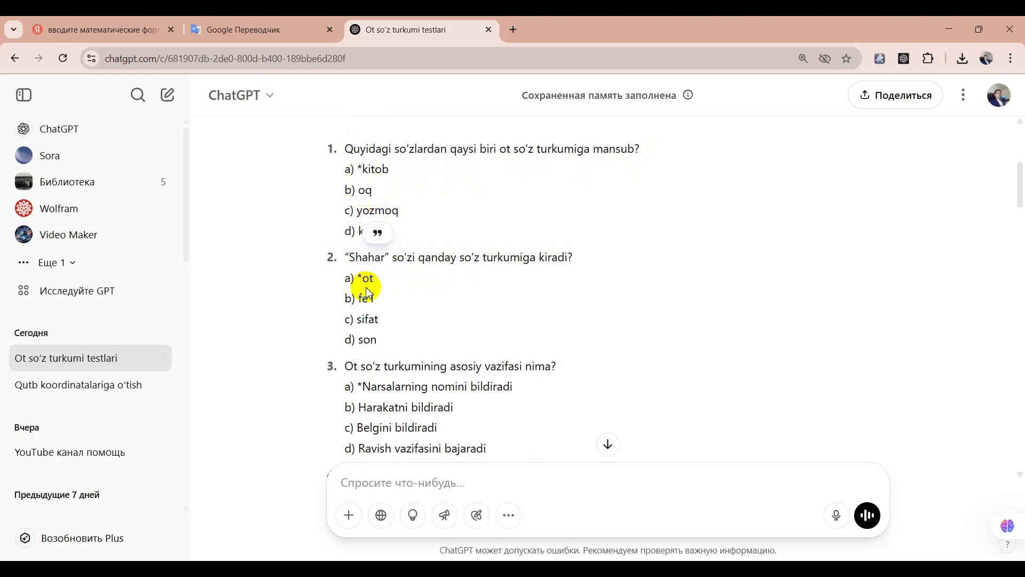
scroll(358, 347, "down", 3)
left_click_drag(357, 232, 532, 236)
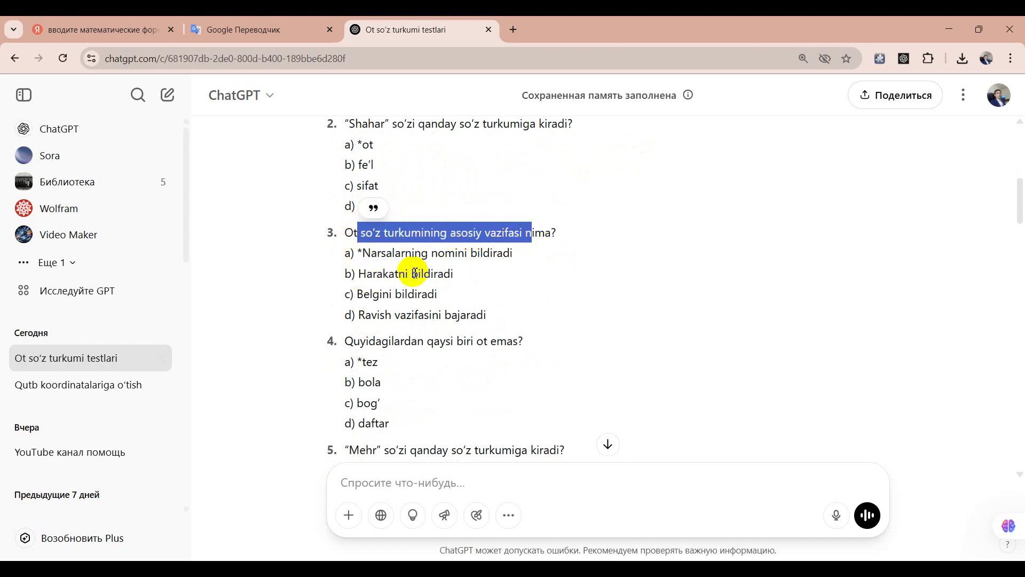
left_click_drag(387, 255, 493, 256)
left_click_drag(389, 274, 437, 273)
left_click_drag(365, 300, 470, 319)
left_click(417, 330)
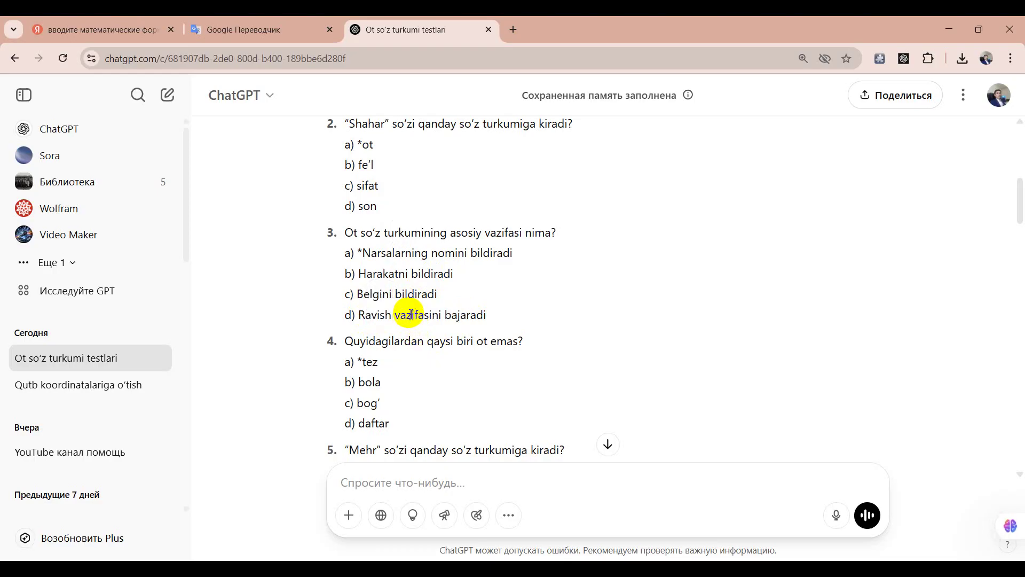
Step: Reread the submitted prompt, focusing on its opening instructions about the number of tests and the asterisk mark
scroll(421, 283, "up", 8)
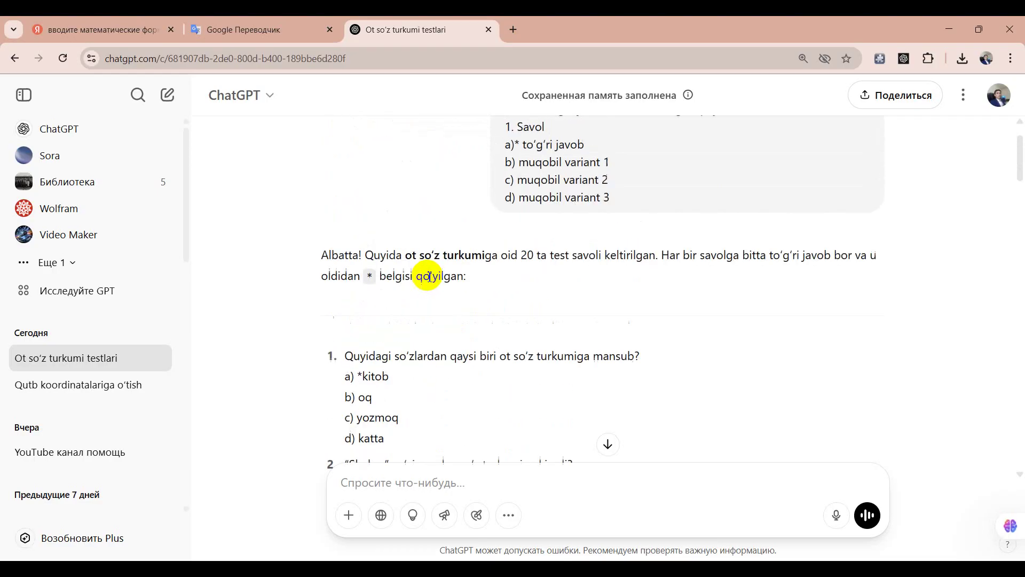
left_click_drag(506, 156, 625, 258)
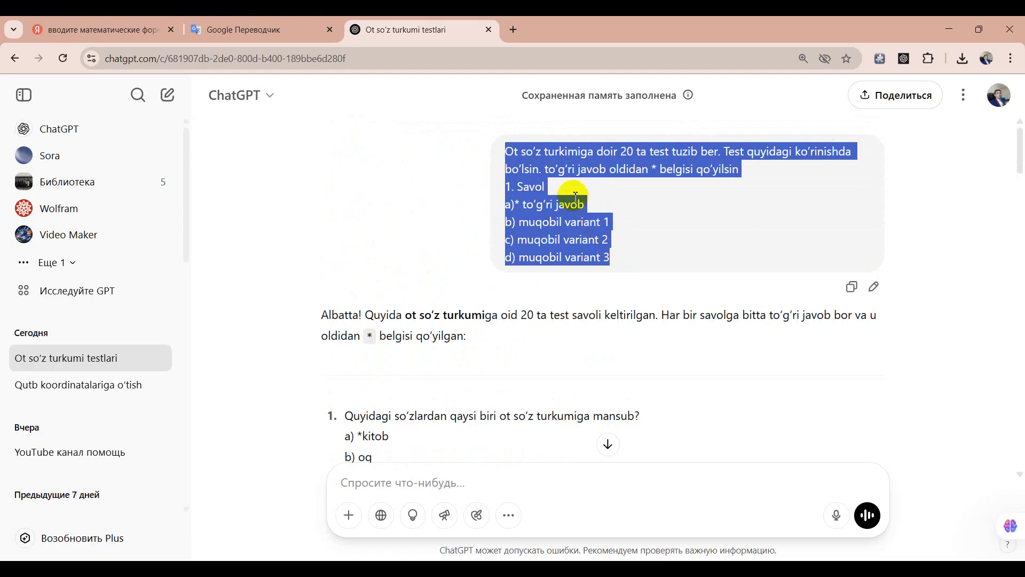
left_click(522, 167)
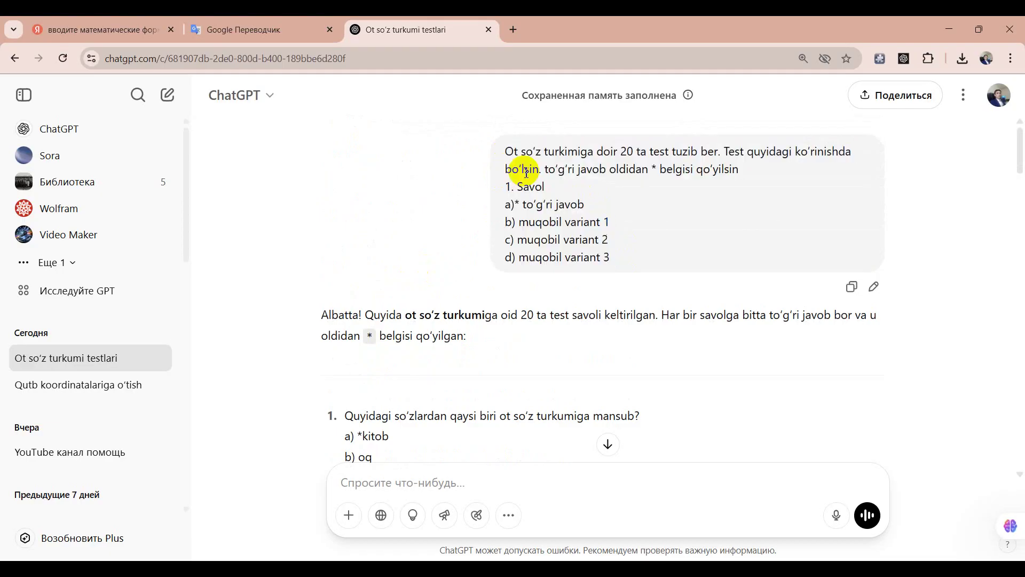
left_click_drag(505, 156, 746, 172)
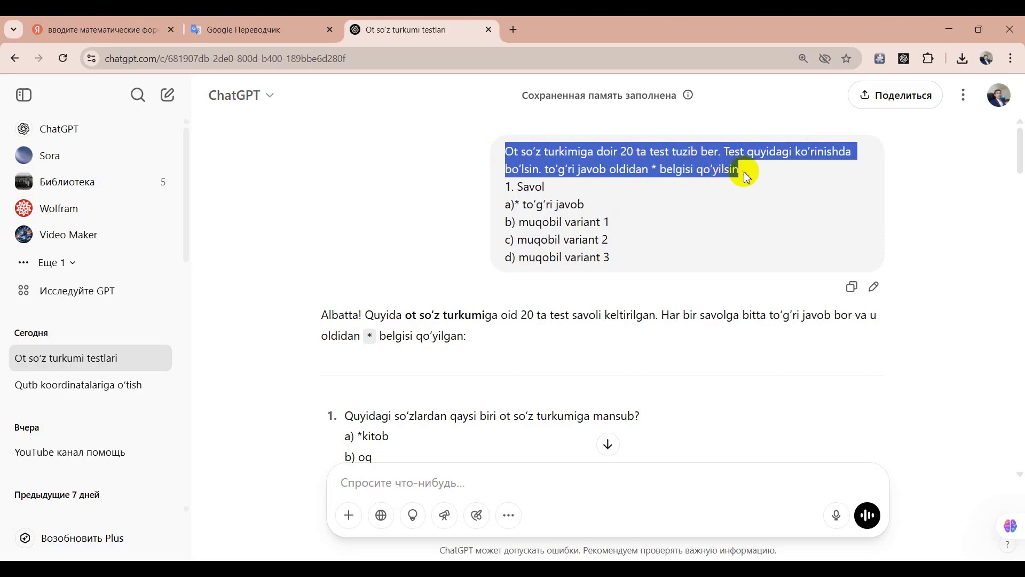
left_click(511, 156)
left_click_drag(511, 156, 747, 168)
Step: Examine generated questions 5 and 6 together with their marked correct answers
scroll(524, 238, "down", 4)
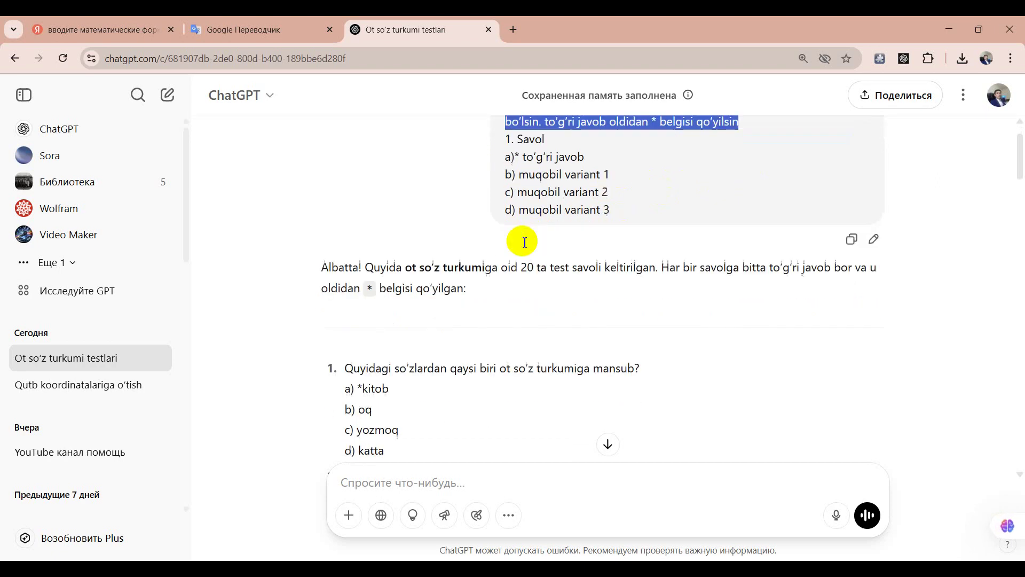
scroll(363, 236, "down", 9)
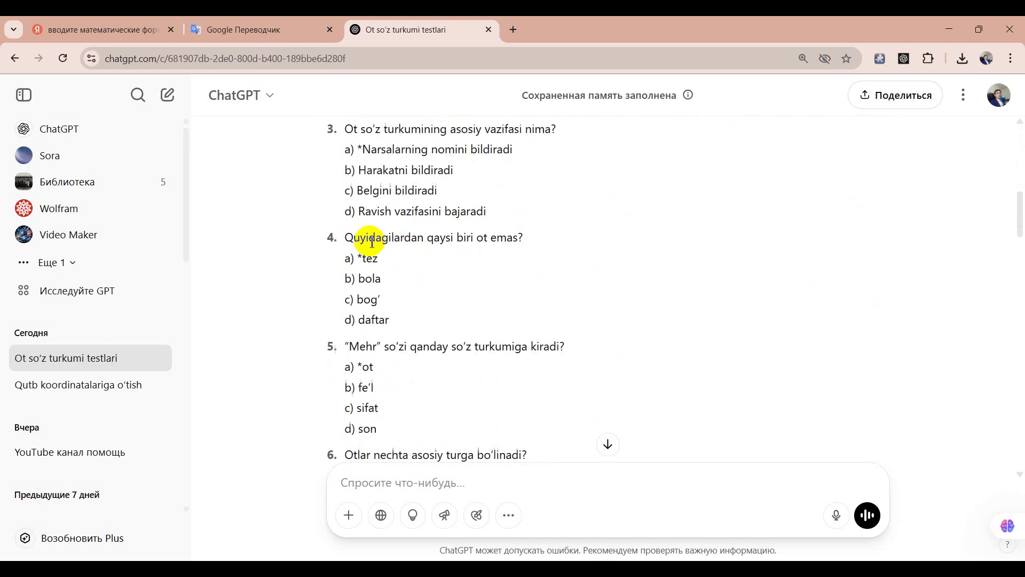
left_click_drag(366, 183, 566, 191)
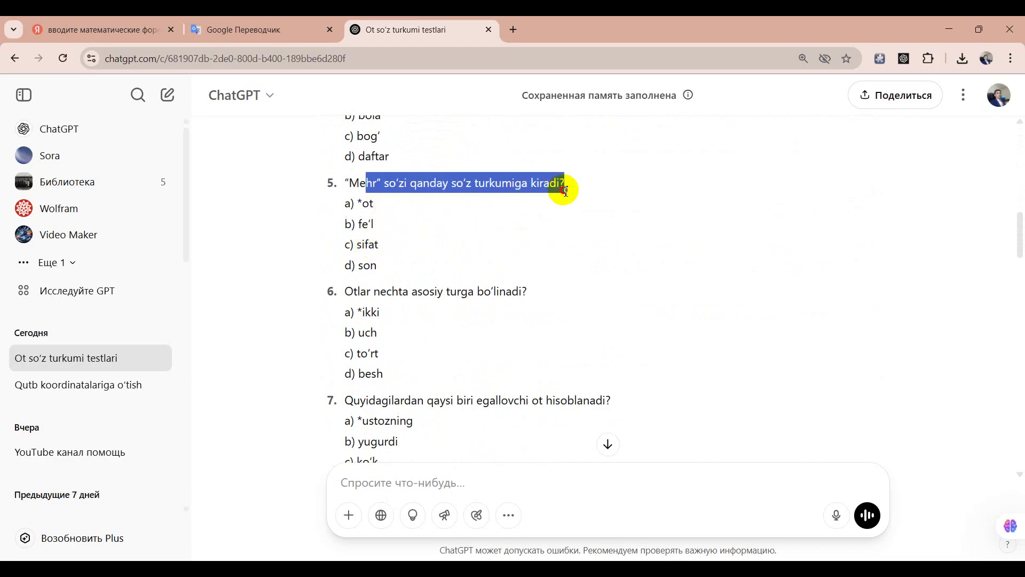
left_click(366, 204)
double_click(365, 203)
scroll(366, 265, "down", 1)
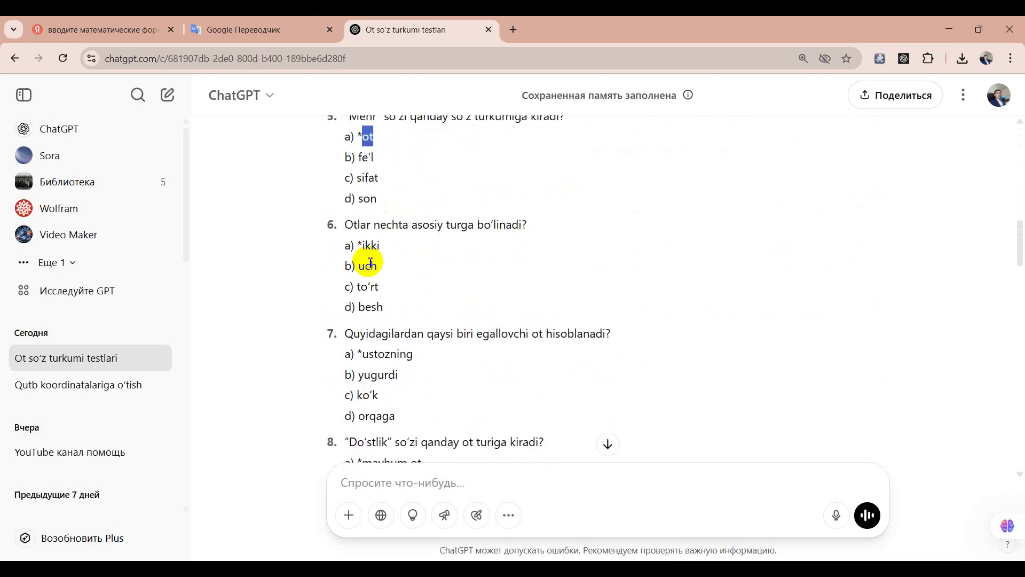
left_click_drag(356, 229, 529, 224)
left_click_drag(366, 246, 401, 246)
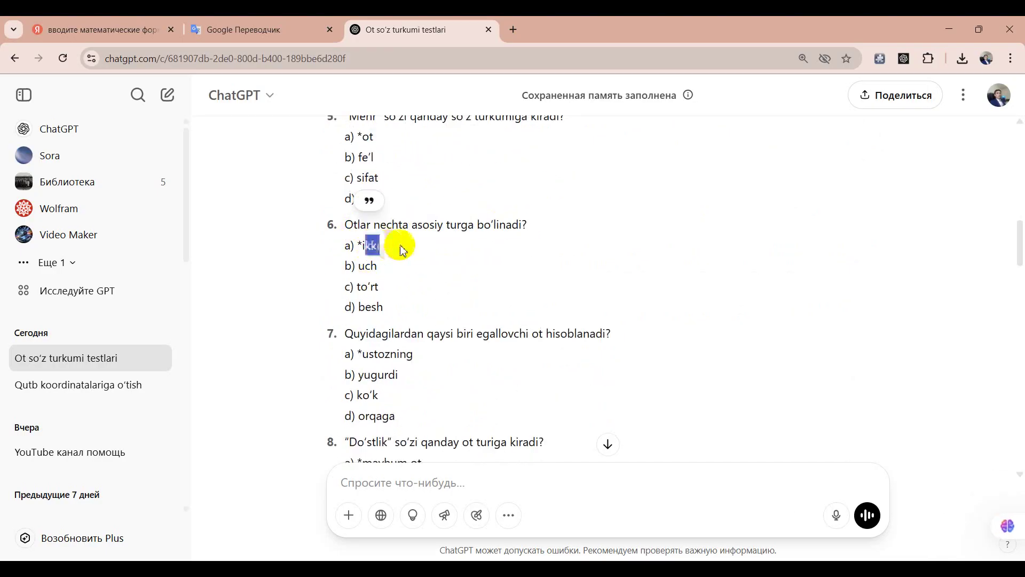
Step: Read through the remaining generated questions from number 8 to number 20 and the closing remark of the reply
scroll(385, 268, "down", 1)
scroll(380, 262, "down", 5)
scroll(358, 170, "up", 1)
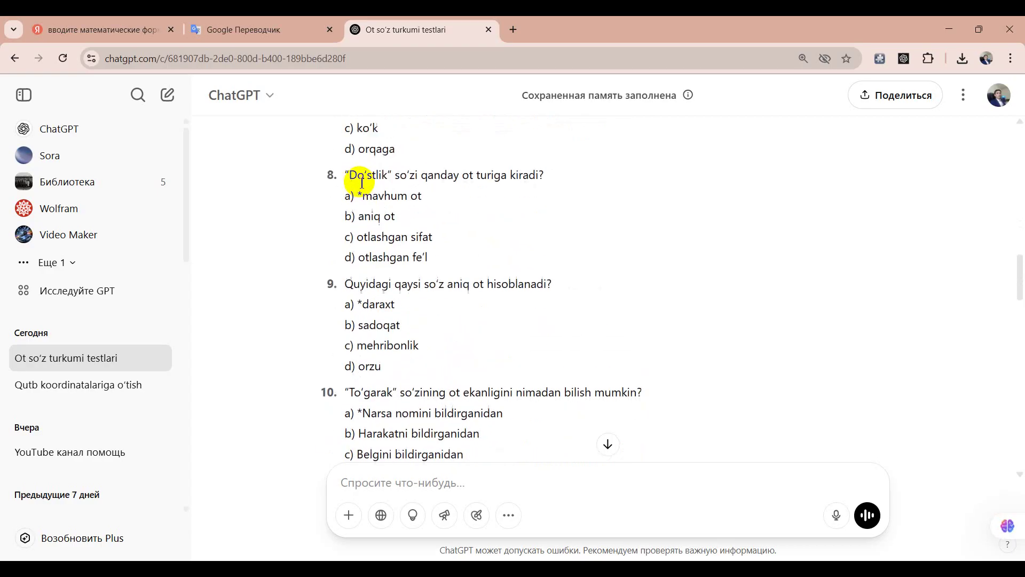
left_click_drag(357, 179, 409, 182)
left_click_drag(490, 188, 533, 289)
scroll(408, 275, "down", 9)
scroll(408, 276, "down", 10)
scroll(408, 274, "down", 4)
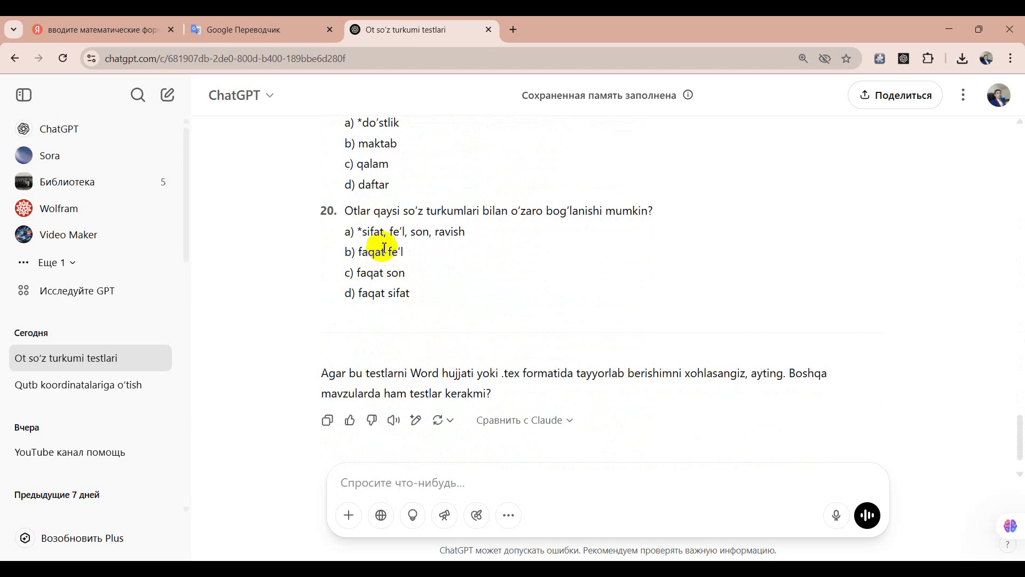
Step: Select all 20 generated noun tests with their answer options and copy them
left_click_drag(361, 214, 468, 235)
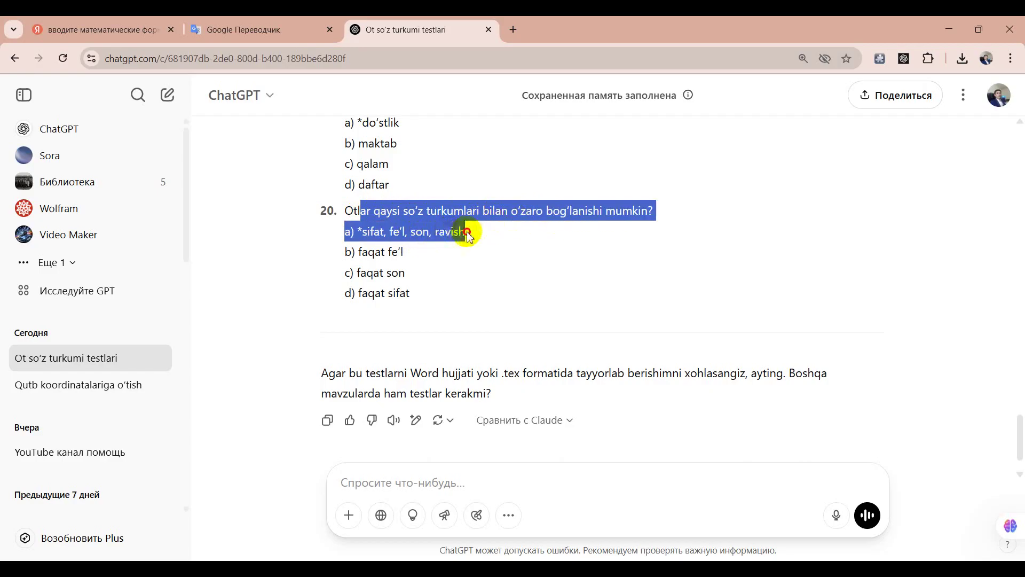
scroll(412, 248, "up", 15)
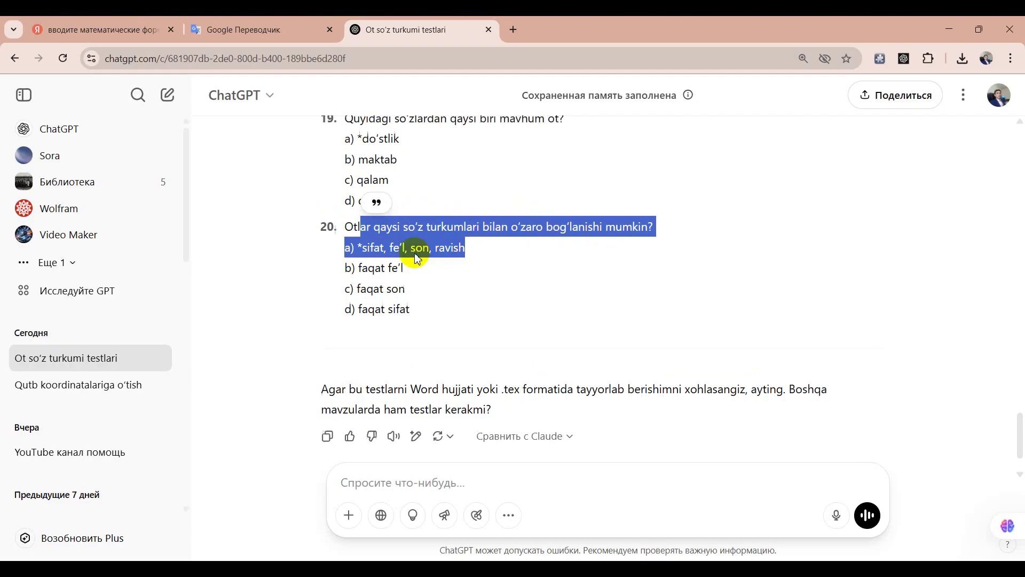
scroll(348, 235, "up", 15)
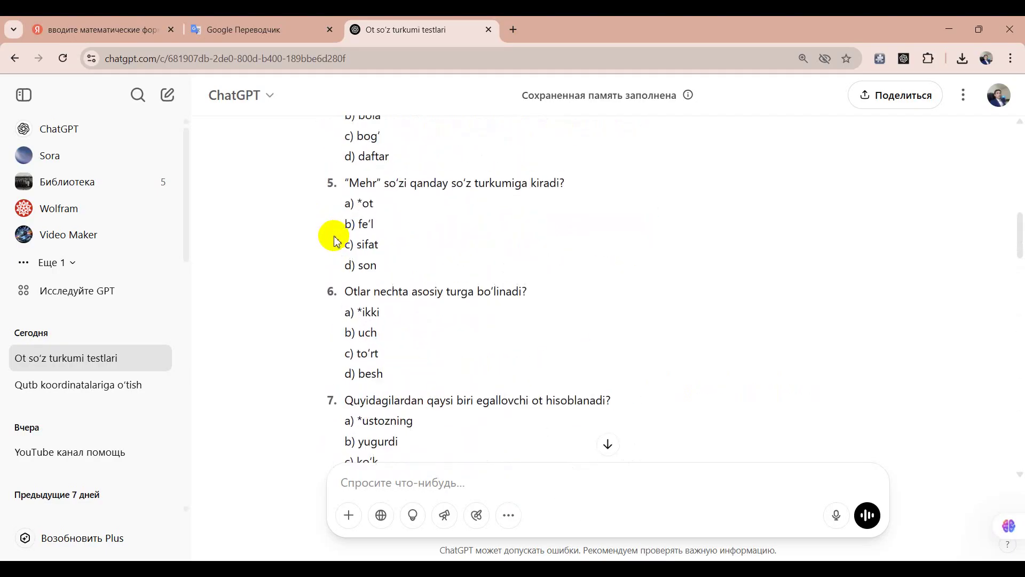
scroll(333, 237, "up", 1)
left_click_drag(328, 353, 425, 313)
scroll(389, 339, "down", 18)
scroll(419, 337, "down", 20)
scroll(425, 313, "down", 1)
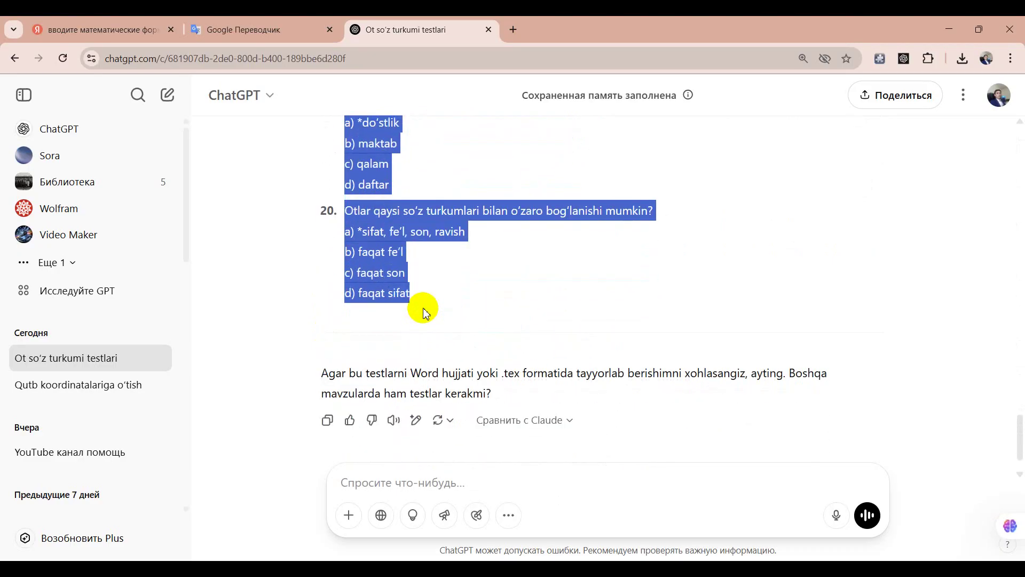
Step: Switch to the Word document and paste the copied tests on a new line below the prompt
key("alt+Tab")
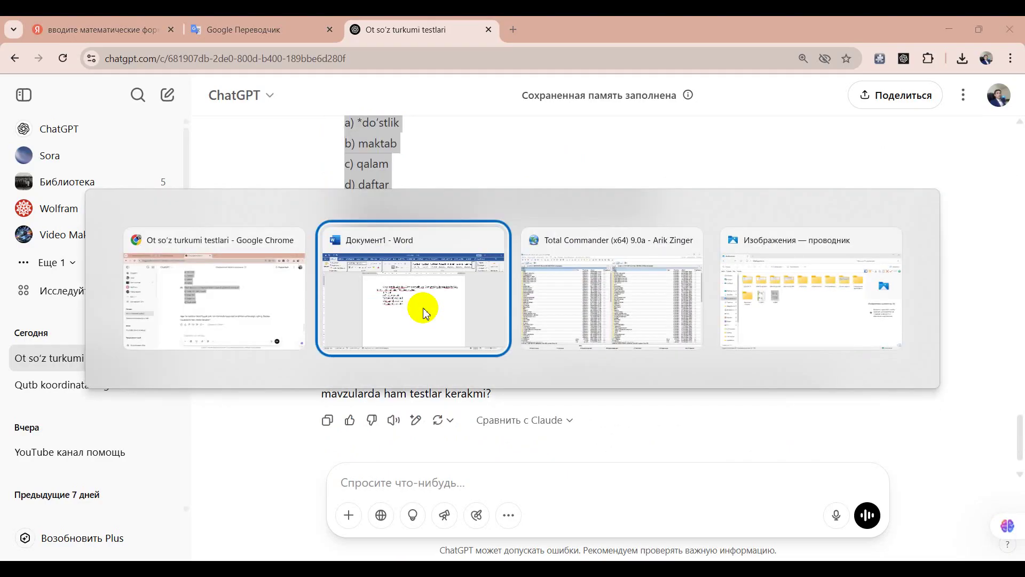
key("ctrl+a")
key("Right")
key("Return")
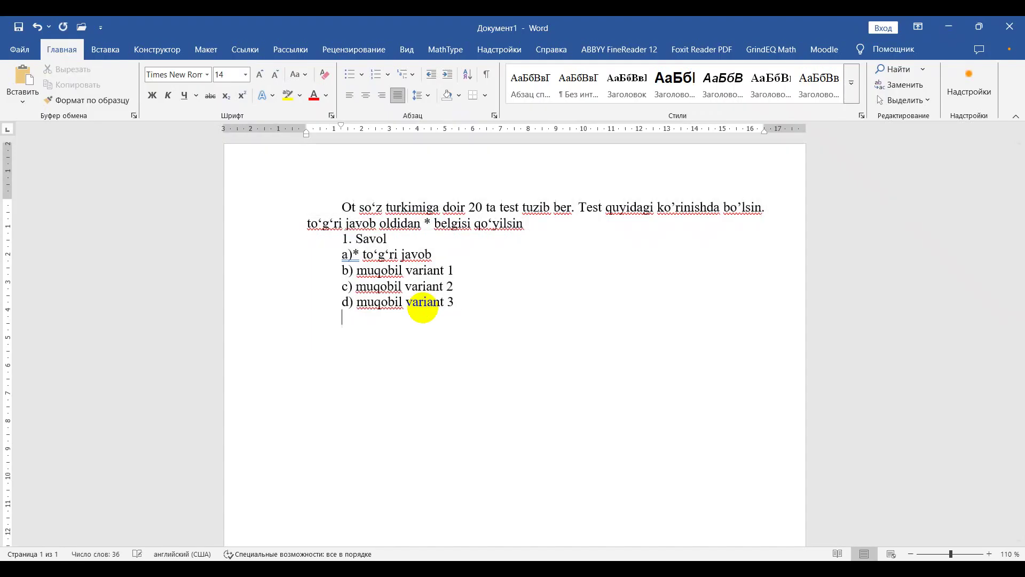
key("ctrl+v")
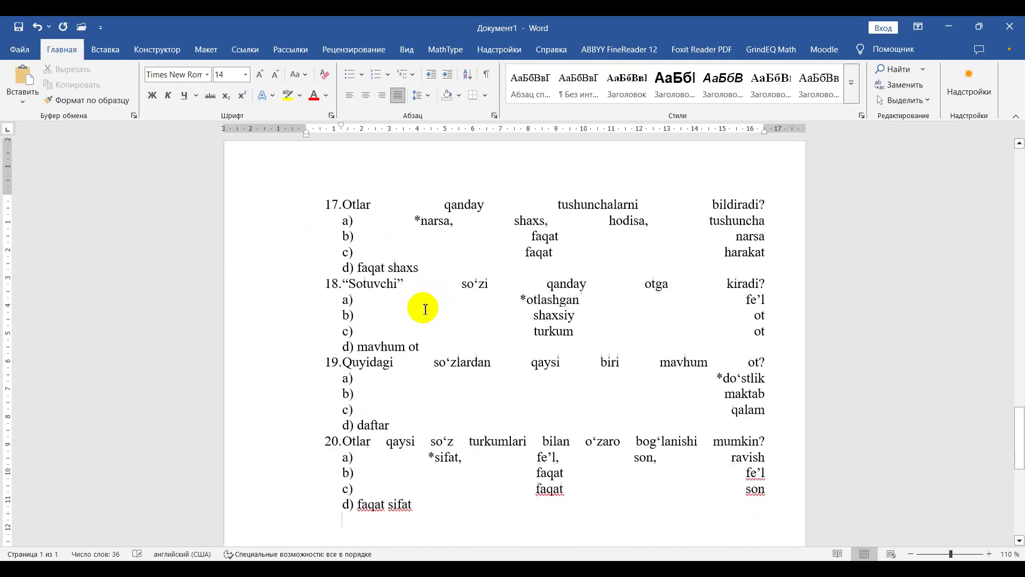
Step: Set the pasted tests to keep their source formatting and check them back up to question 1
key("ctrl")
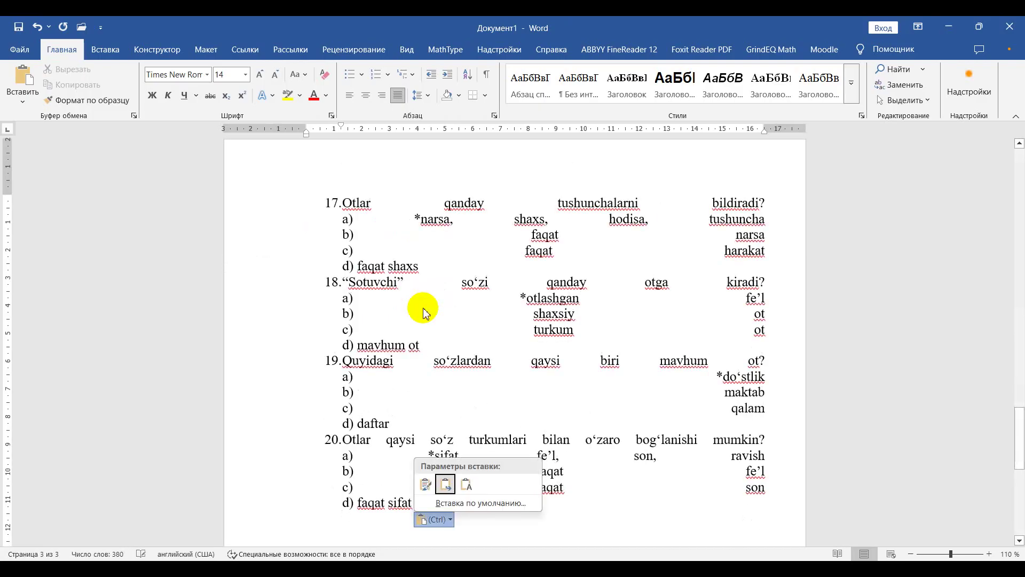
key("Right")
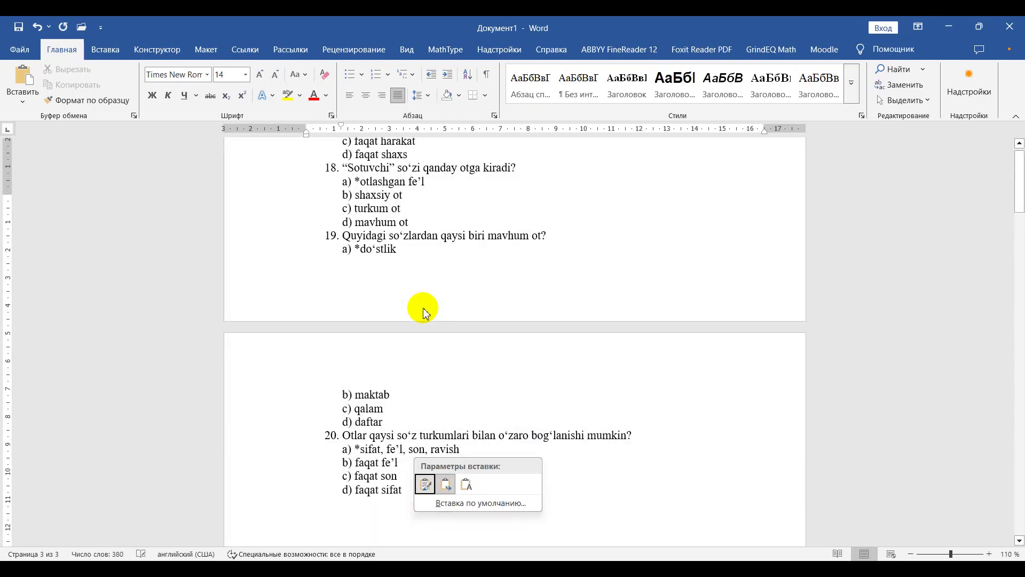
key("Return")
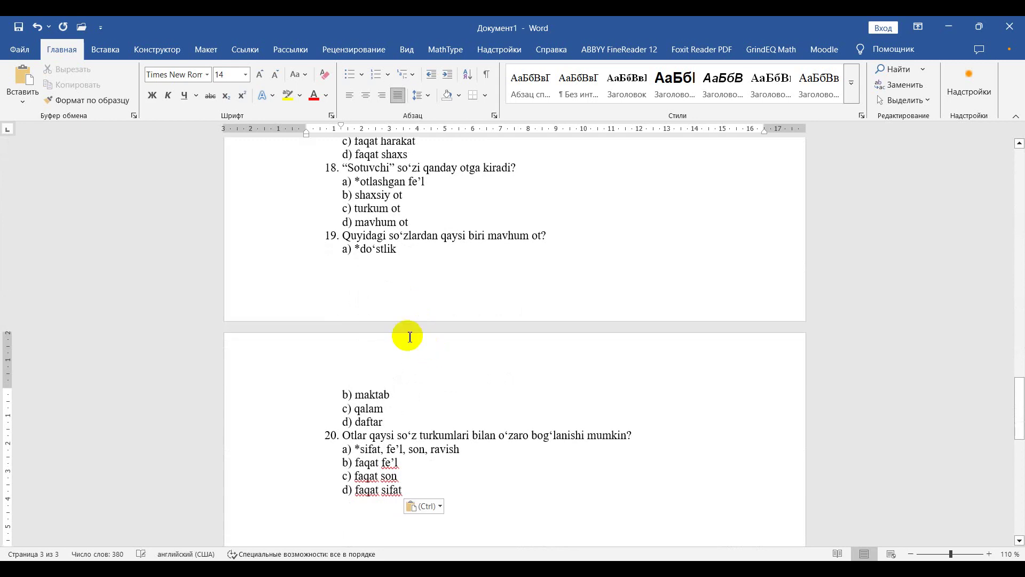
scroll(390, 335, "up", 4)
scroll(390, 335, "up", 18)
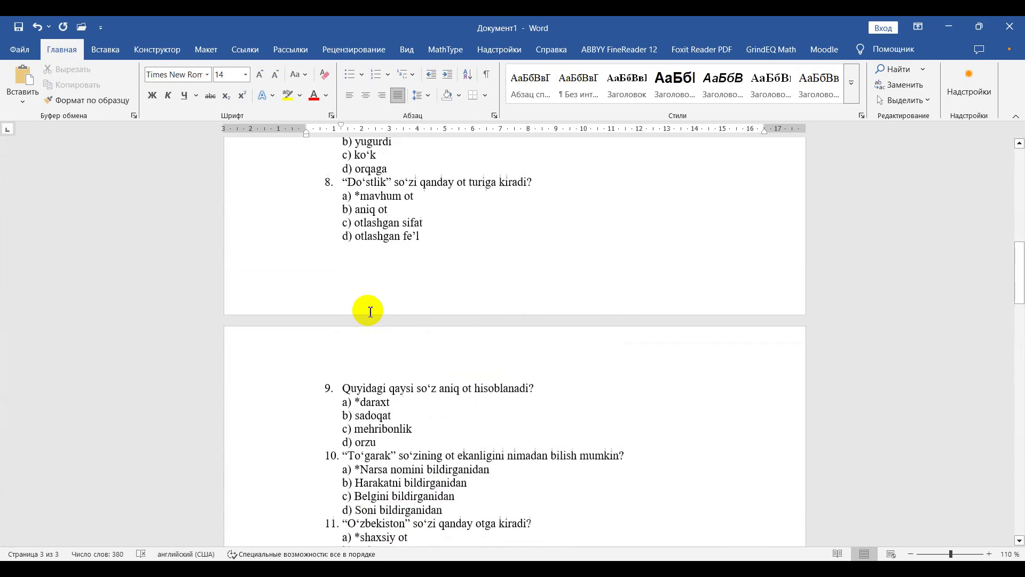
scroll(372, 310, "up", 10)
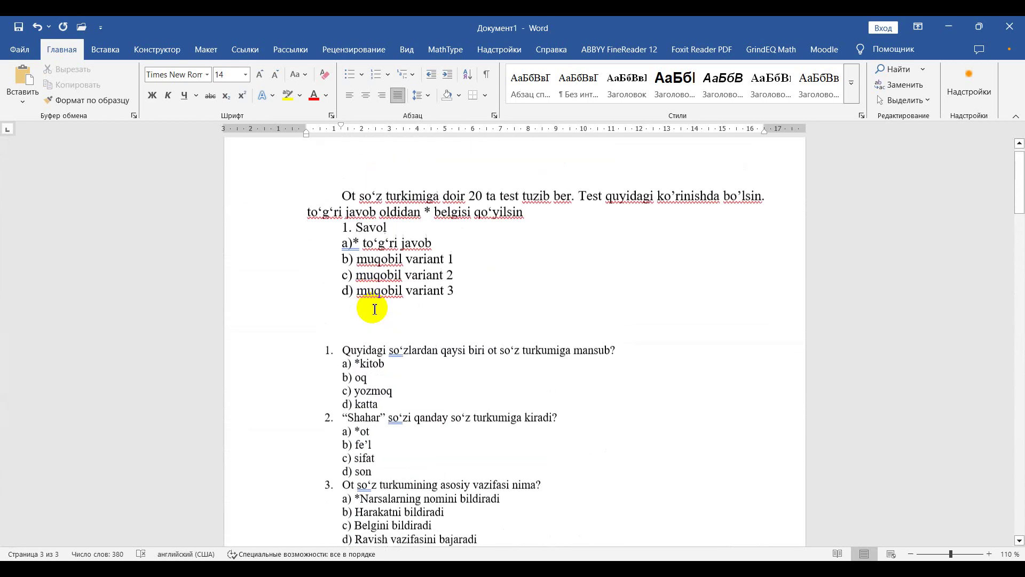
scroll(357, 310, "down", 2)
left_click(322, 264)
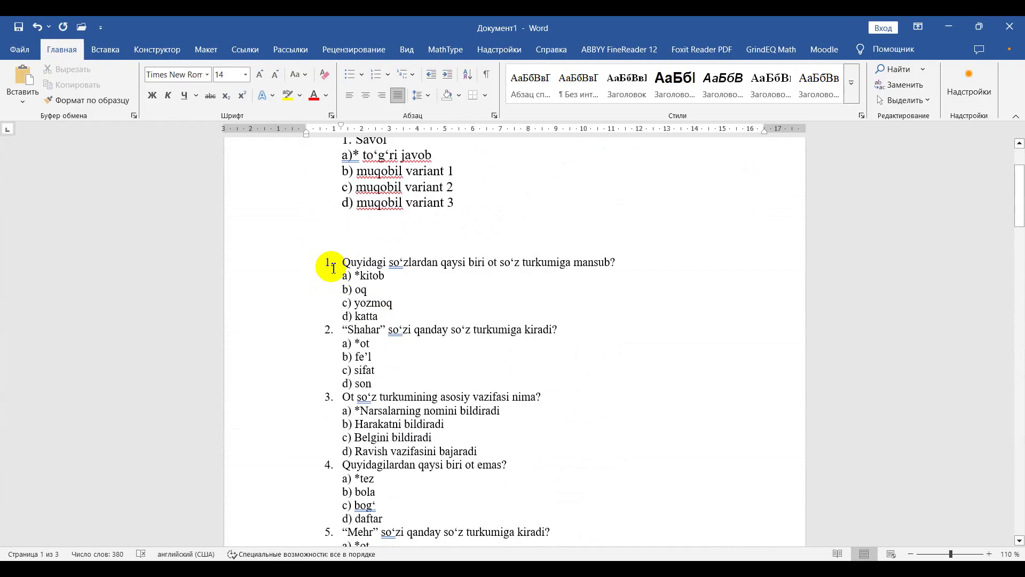
Step: Replace the prompt's opening sentence with "Kvadrat tenglamalarni ildizini topishga doir 20 ta test tuzib ber", keeping the rest of the prompt
scroll(332, 268, "up", 2)
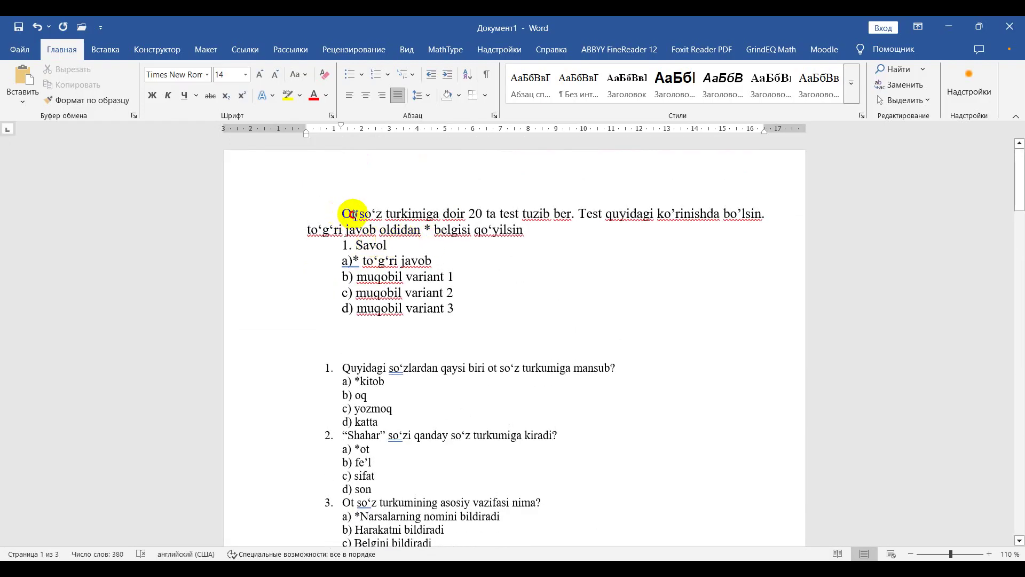
left_click(353, 215)
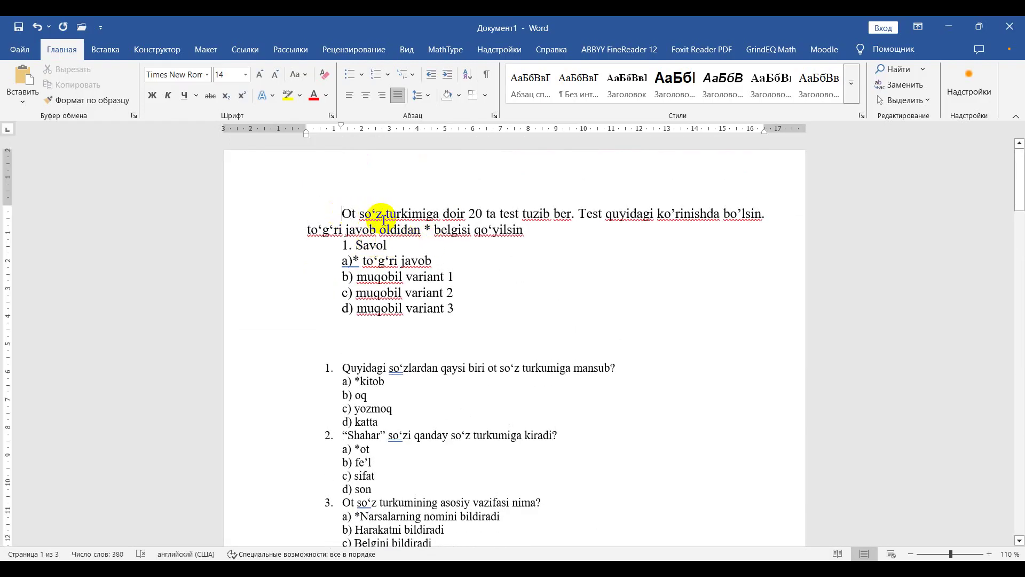
key("ctrl+shift+Right")
key("ctrl+shift+Right")
key("ctrl+shift+Right")
key("ctrl+shift+Right")
key("ctrl+shift+Right")
key("ctrl+shift+Right")
key("ctrl+shift+Right")
key("ctrl+shift+Right")
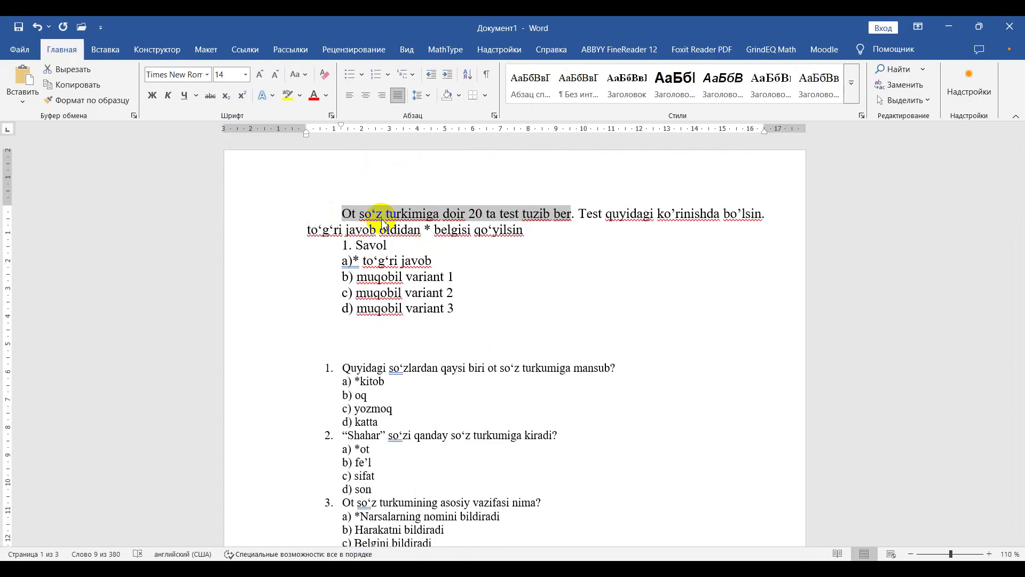
type("kv")
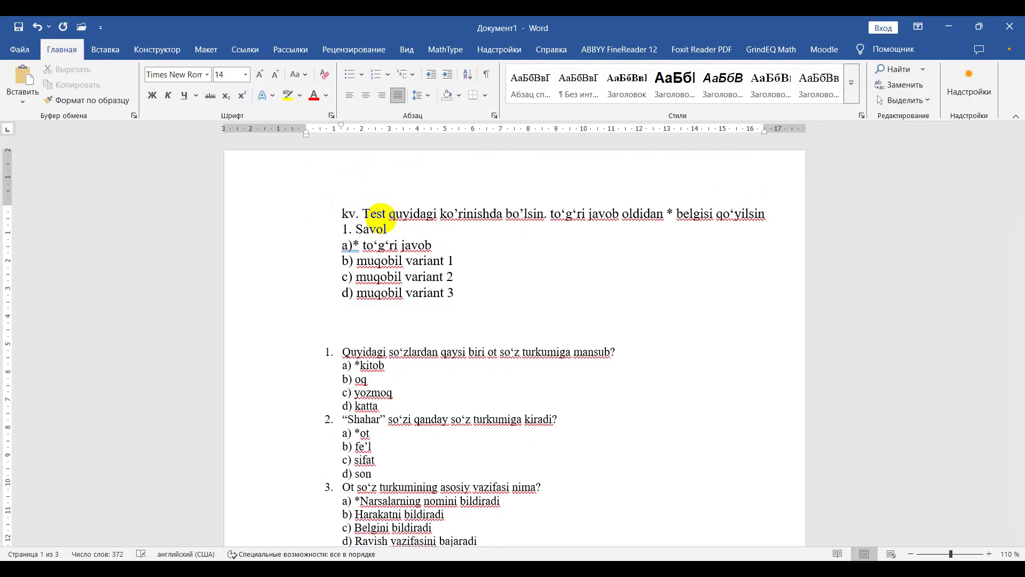
type("adrat ")
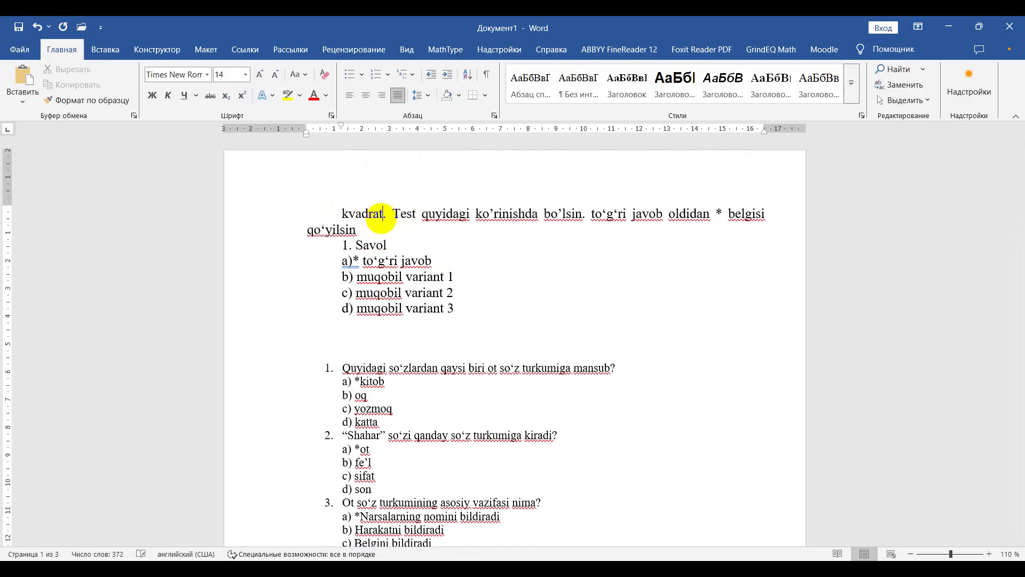
type("tenglamalar")
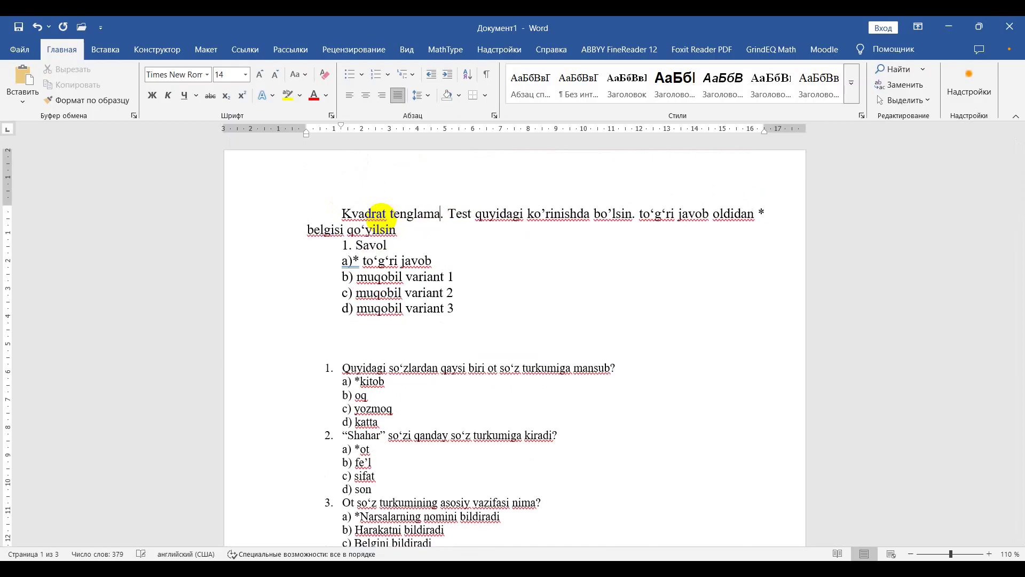
type("ni ildizi")
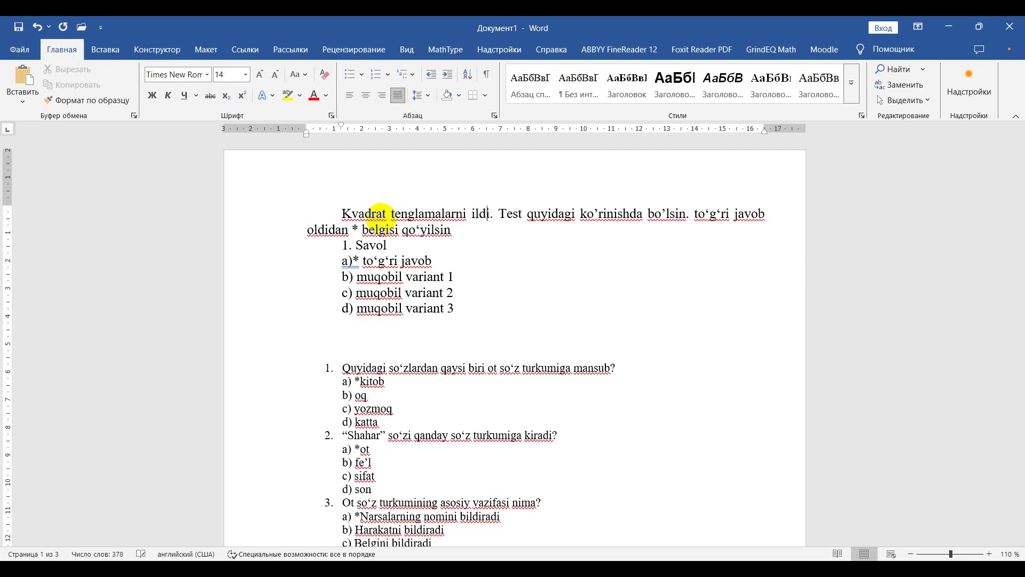
type("ni topishga")
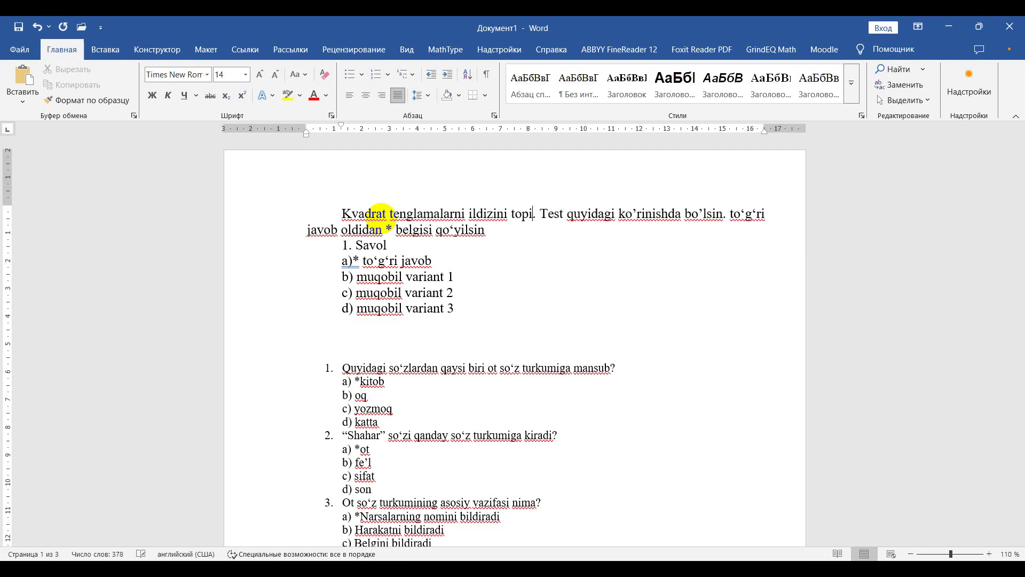
type(" doir ")
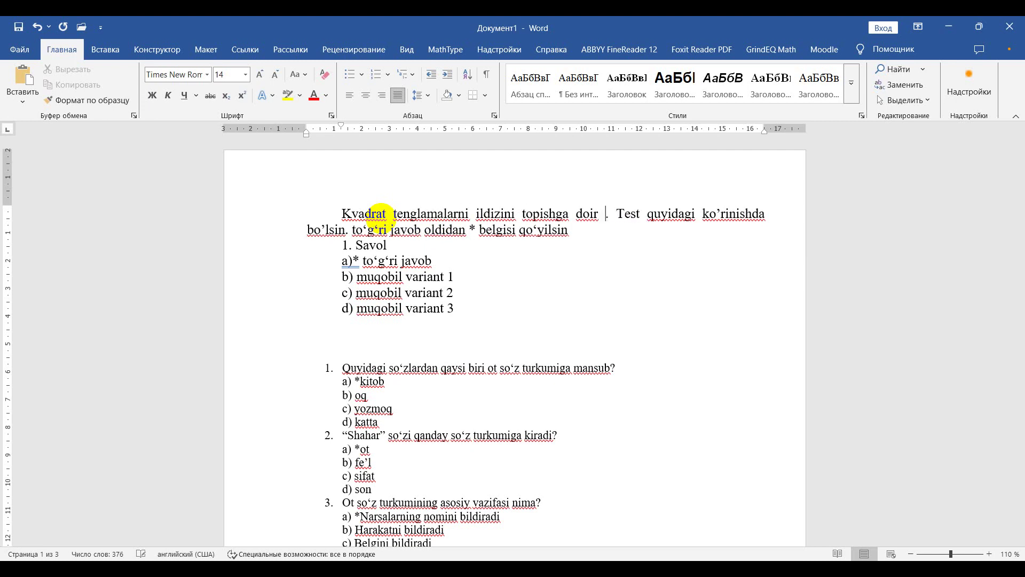
type("20 ta te")
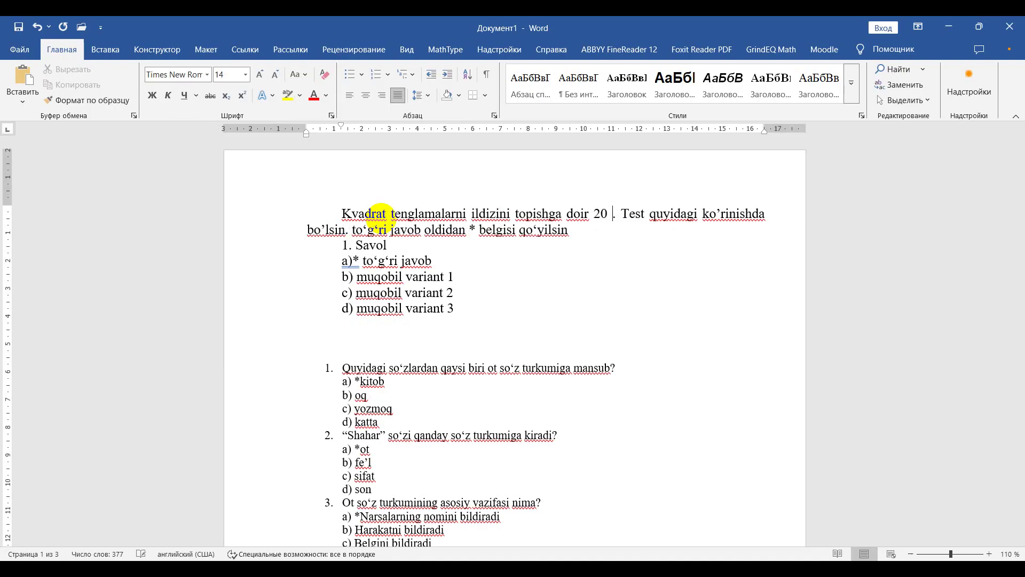
type("st tuzib b")
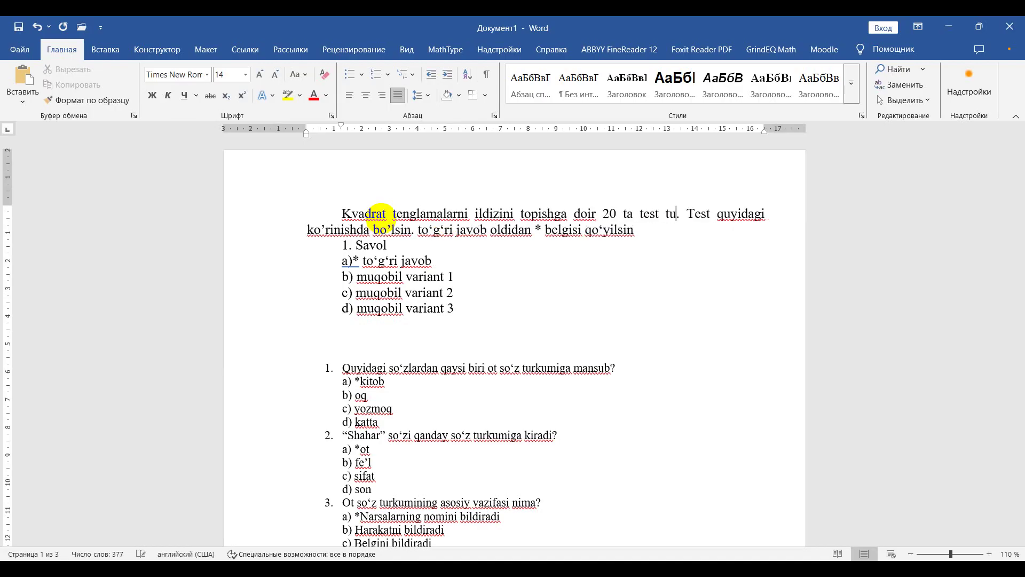
type("eer")
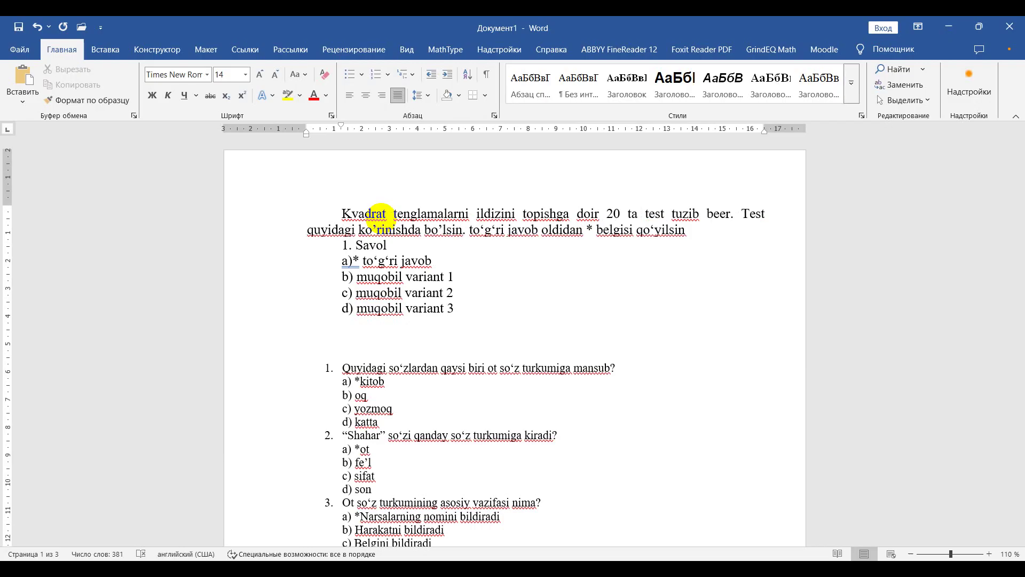
key("BackSpace")
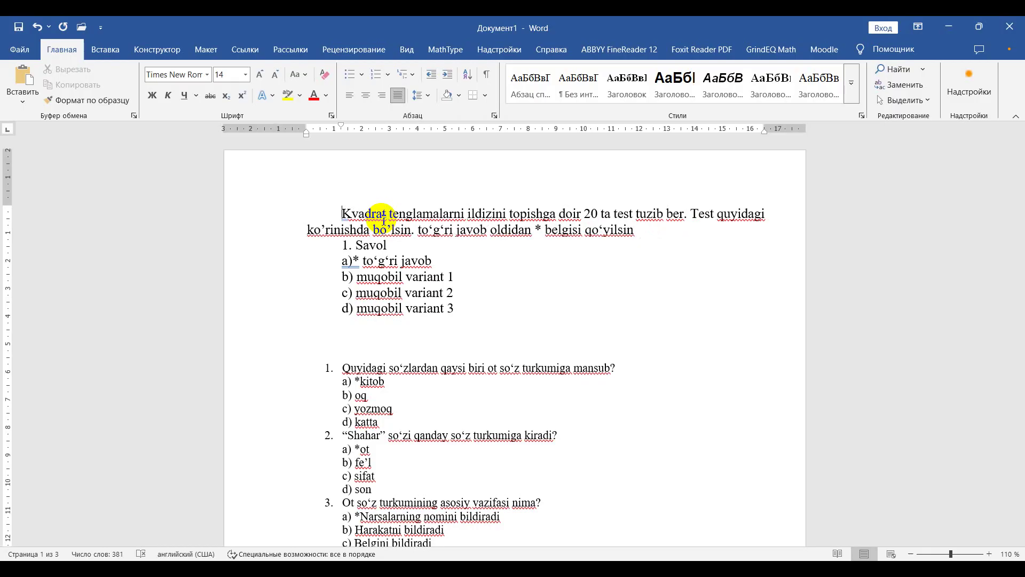
Step: Copy the complete prompt from its opening sentence through "d) muqobil variant 3", leaving out the pasted tests
key("shift+Down")
key("shift+Down")
key("shift+Down")
key("shift+Down")
key("shift+Down")
key("shift+Down")
key("shift+Down")
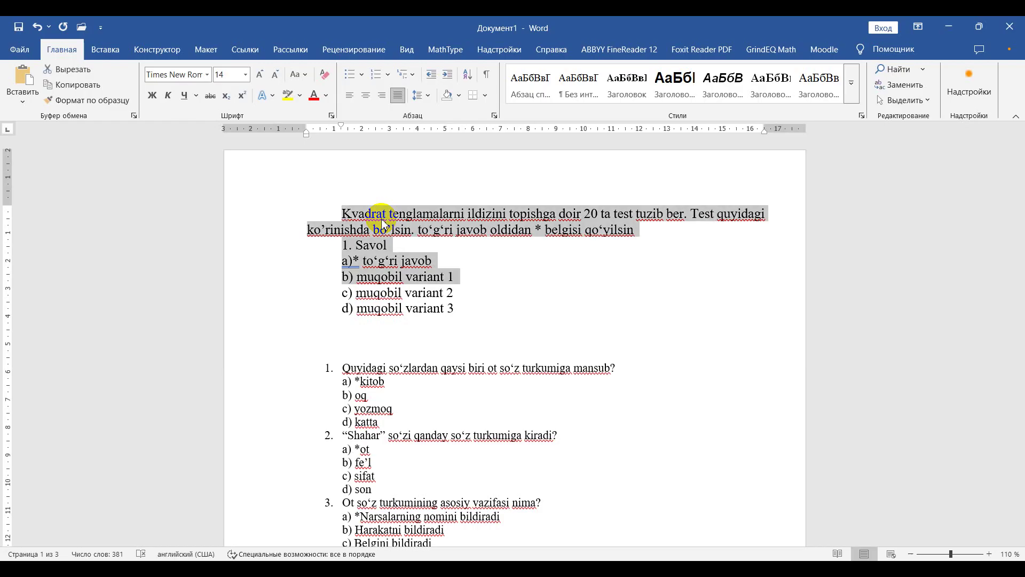
key("shift+Left")
key("ctrl+c")
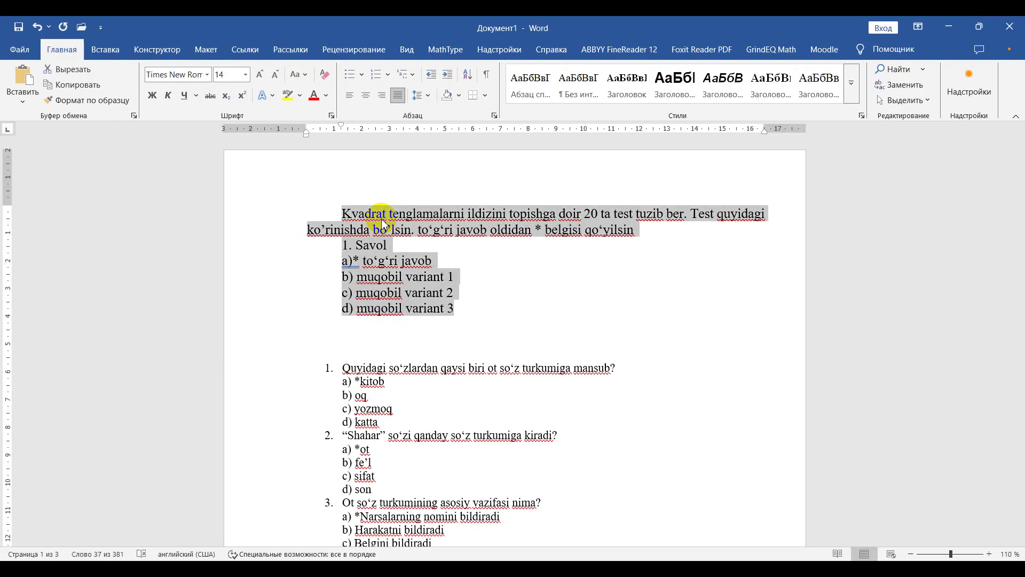
Step: Switch to ChatGPT and submit the copied quadratic-equation prompt in the same conversation
key("alt+Tab")
left_click(424, 483)
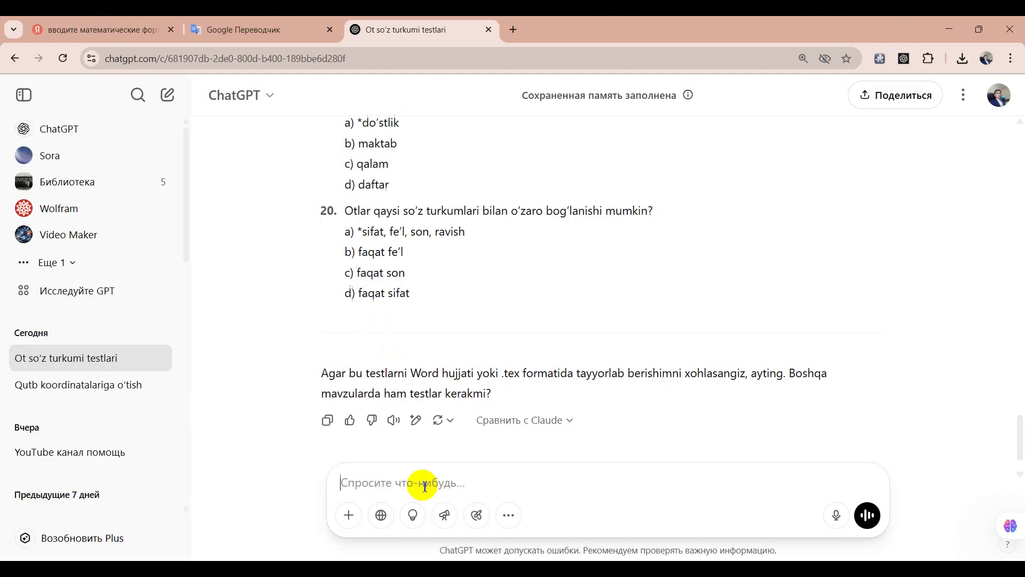
key("ctrl+v")
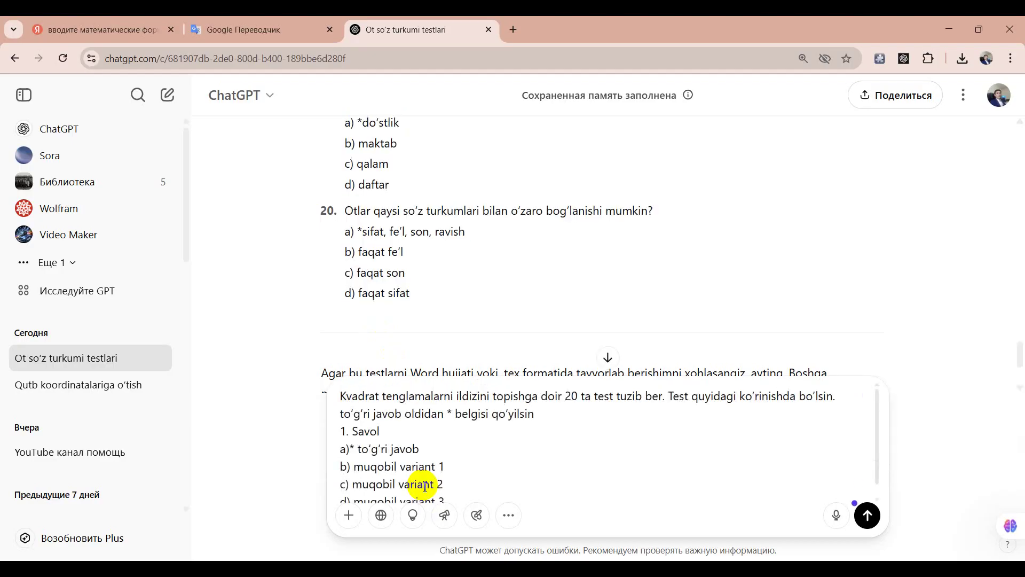
key("Return")
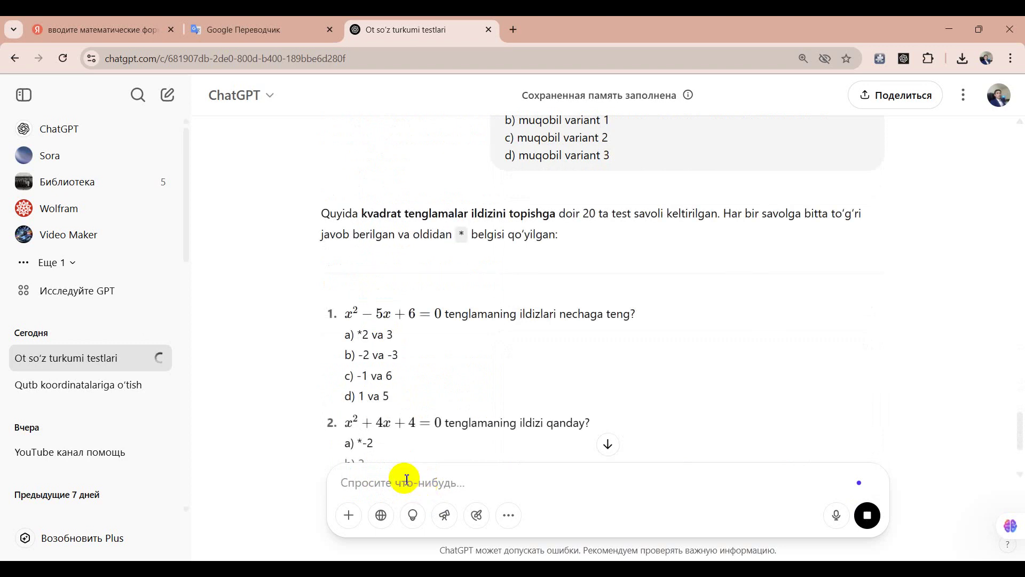
Step: Review the generated quadratic-equation questions 1 to 10, checking the equations, answer options and the asterisk before each correct answer
scroll(368, 331, "up", 2)
scroll(374, 321, "down", 2)
scroll(382, 322, "down", 5)
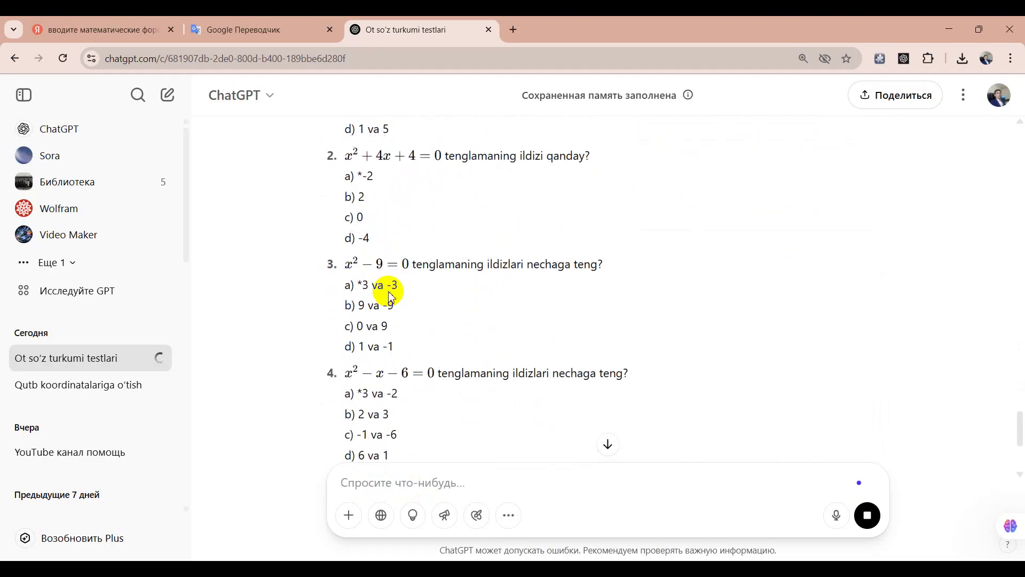
scroll(393, 259, "up", 5)
scroll(387, 326, "down", 2)
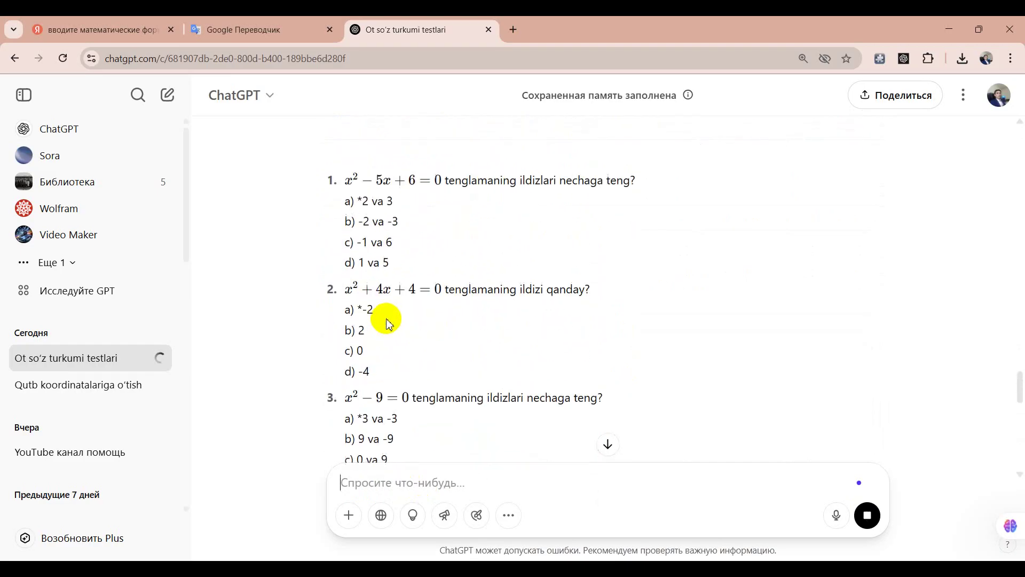
scroll(389, 320, "down", 3)
scroll(400, 278, "down", 1)
scroll(402, 286, "down", 6)
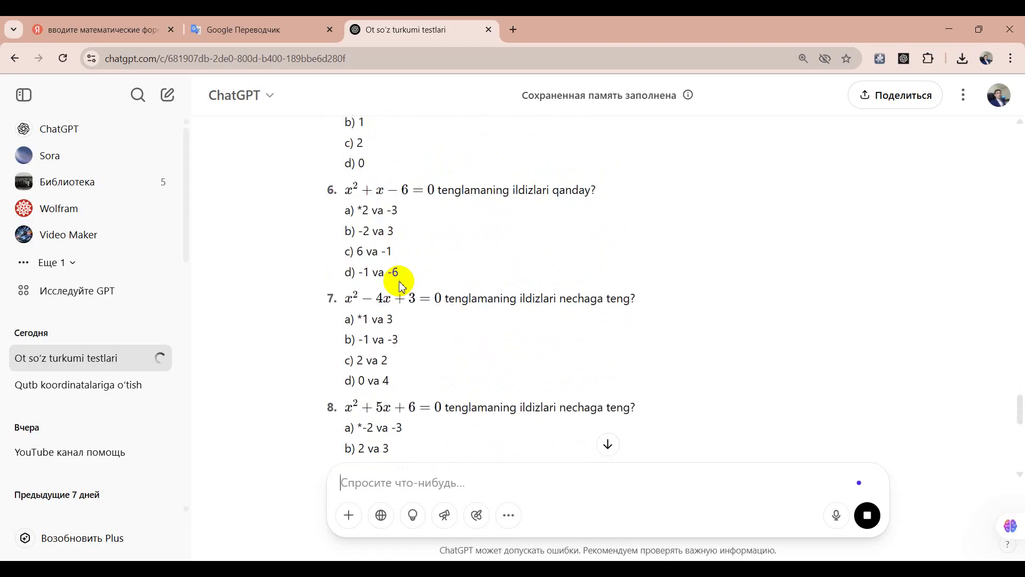
scroll(401, 296, "down", 3)
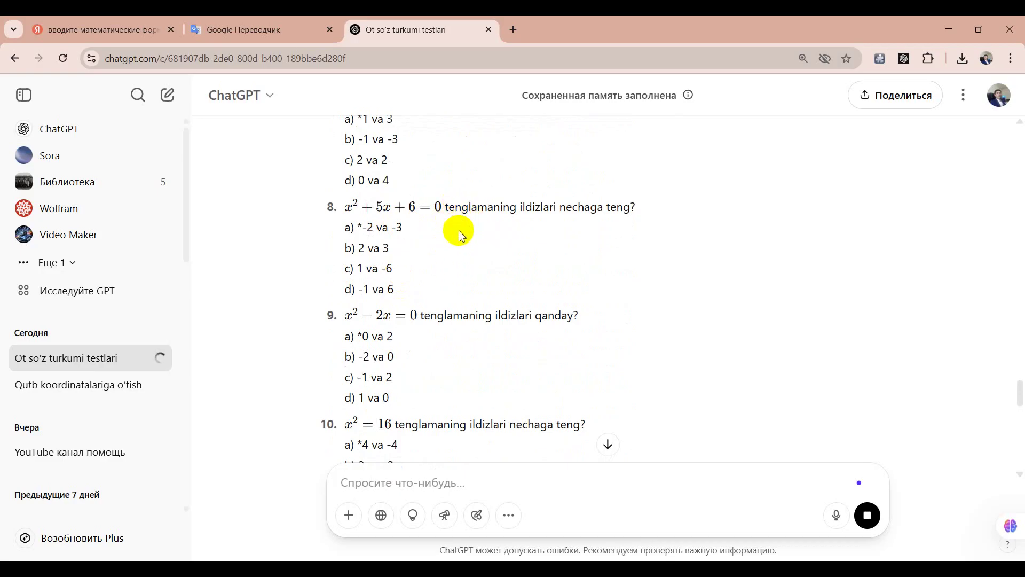
Step: Review the remaining quadratic-equation questions through 20, checking the equations, answer options and asterisk marks
scroll(458, 267, "down", 1)
scroll(454, 267, "down", 2)
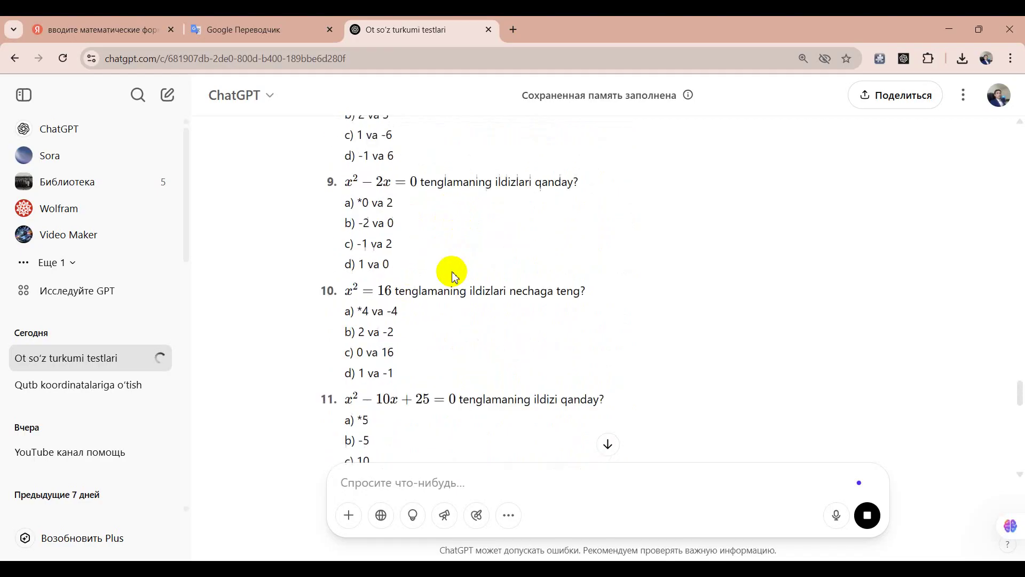
scroll(434, 257, "down", 1)
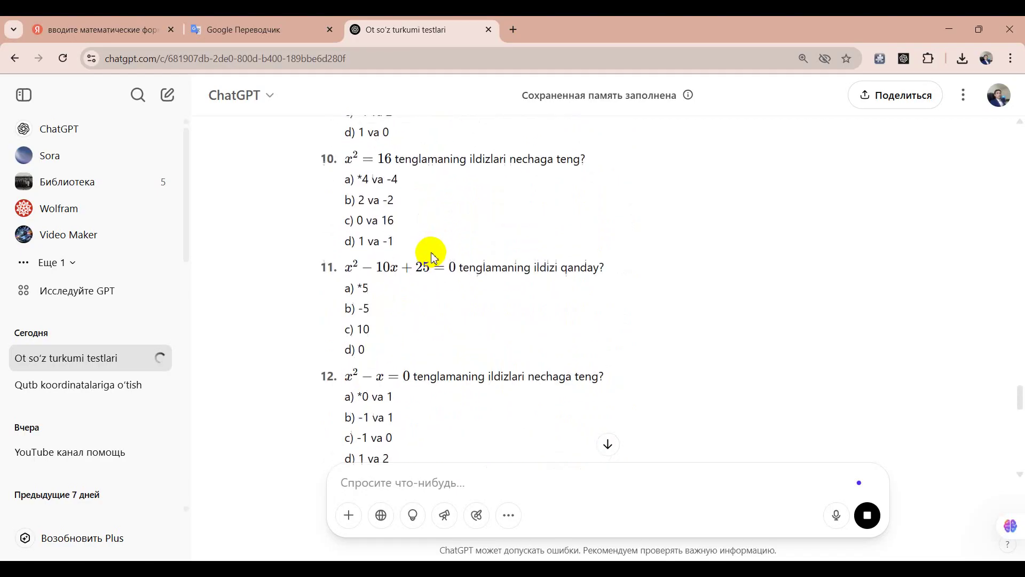
scroll(441, 263, "down", 1)
scroll(441, 264, "down", 2)
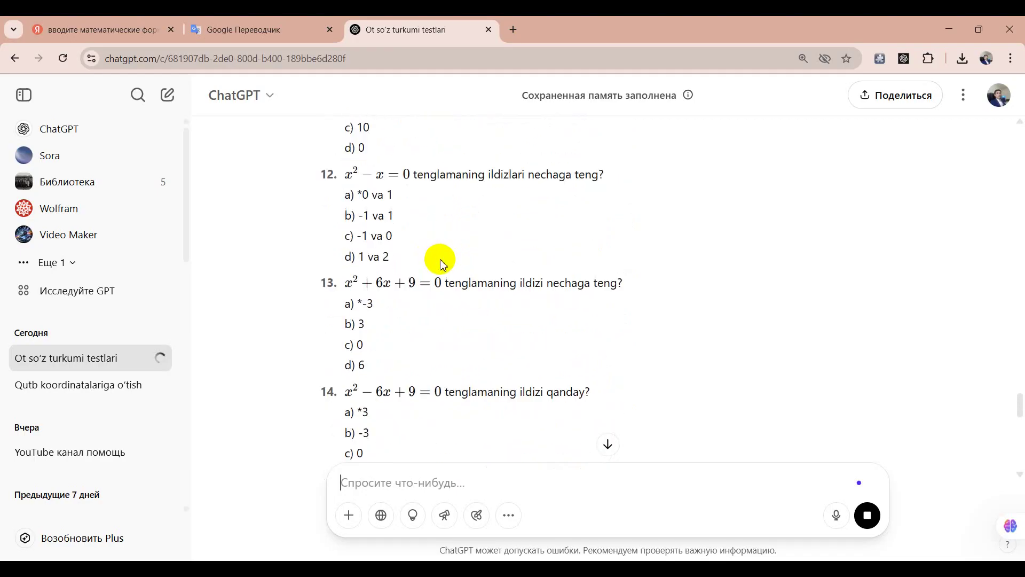
scroll(444, 263, "down", 4)
scroll(443, 261, "down", 2)
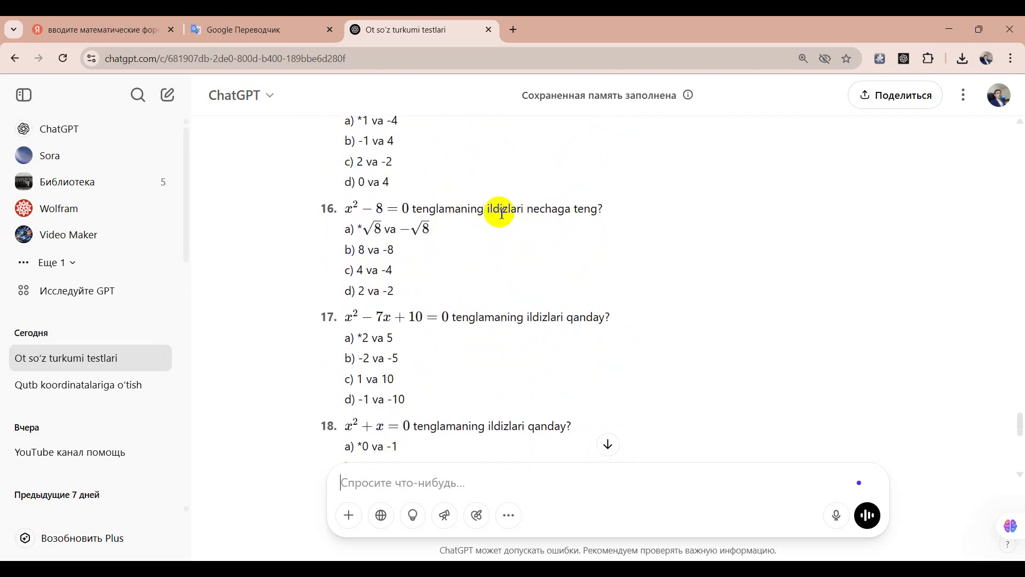
scroll(499, 240, "down", 5)
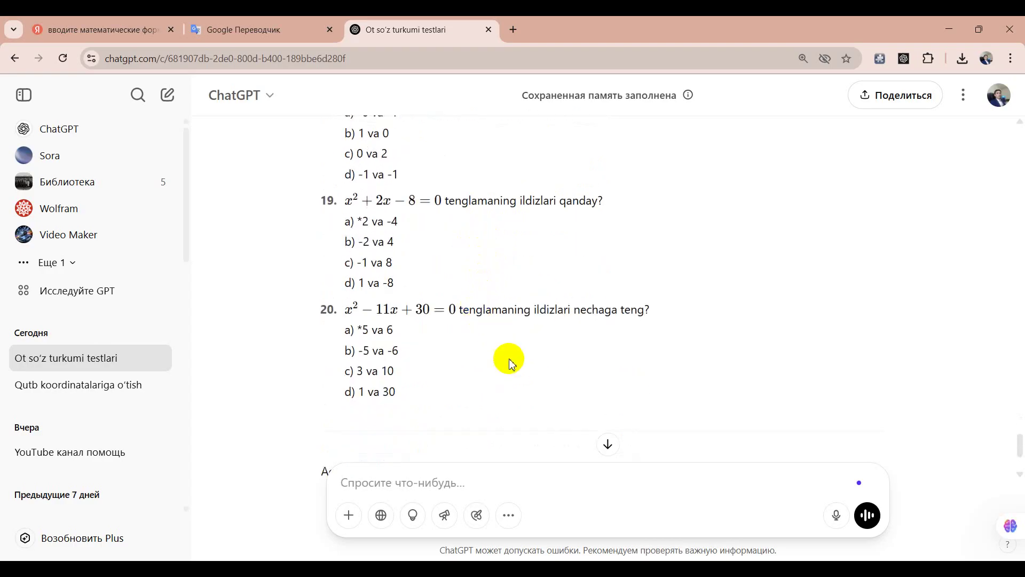
scroll(456, 336, "down", 2)
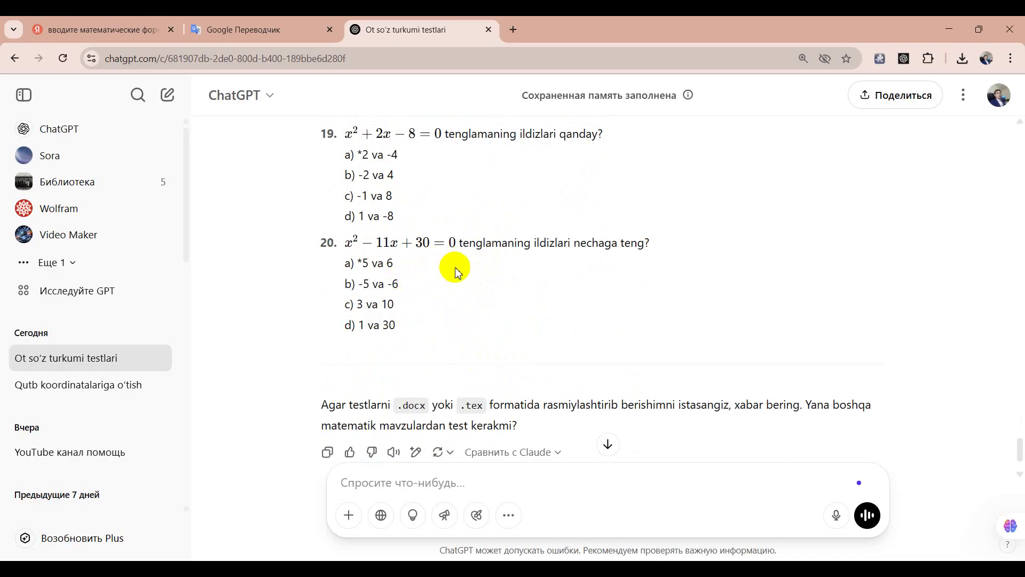
Step: Select and copy all 20 quadratic-equation tests, from question 1 through the last option of question 20
scroll(447, 275, "up", 10)
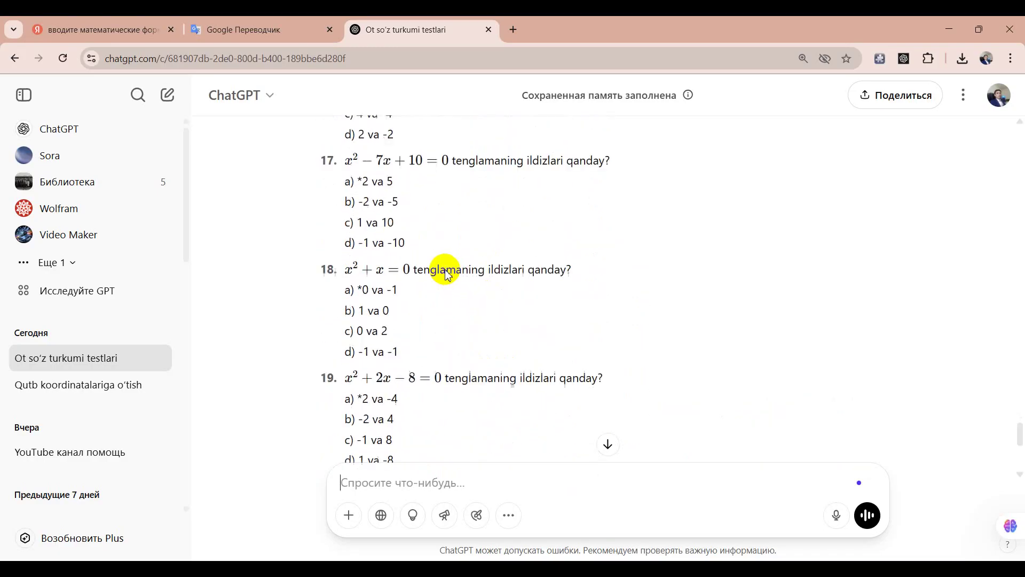
scroll(391, 258, "up", 20)
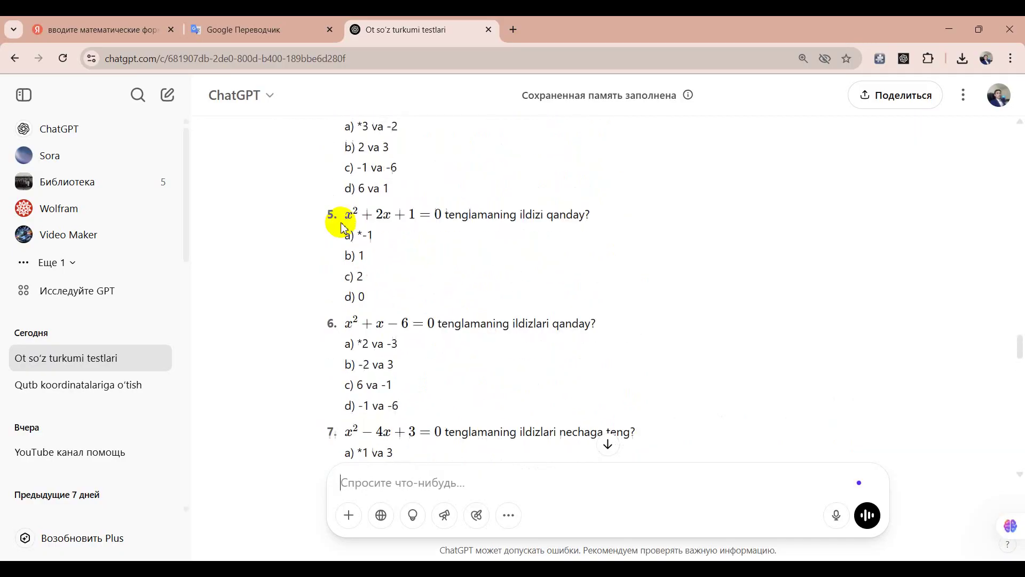
scroll(335, 231, "up", 5)
left_click_drag(309, 300, 458, 252)
scroll(470, 331, "down", 20)
scroll(475, 337, "down", 20)
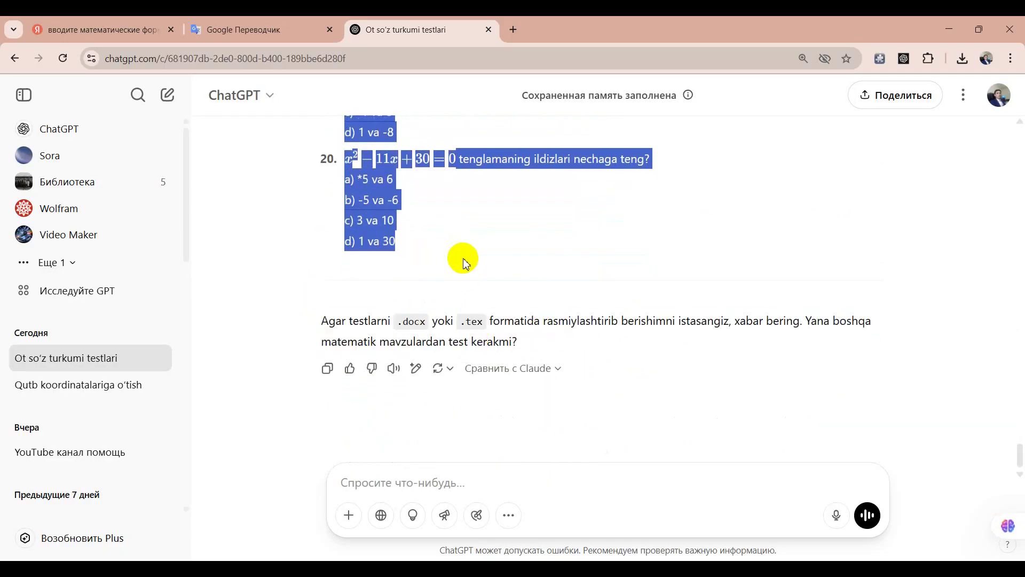
Step: Switch to Word and replace the entire document content with the copied quadratic-equation tests
key("alt+Tab")
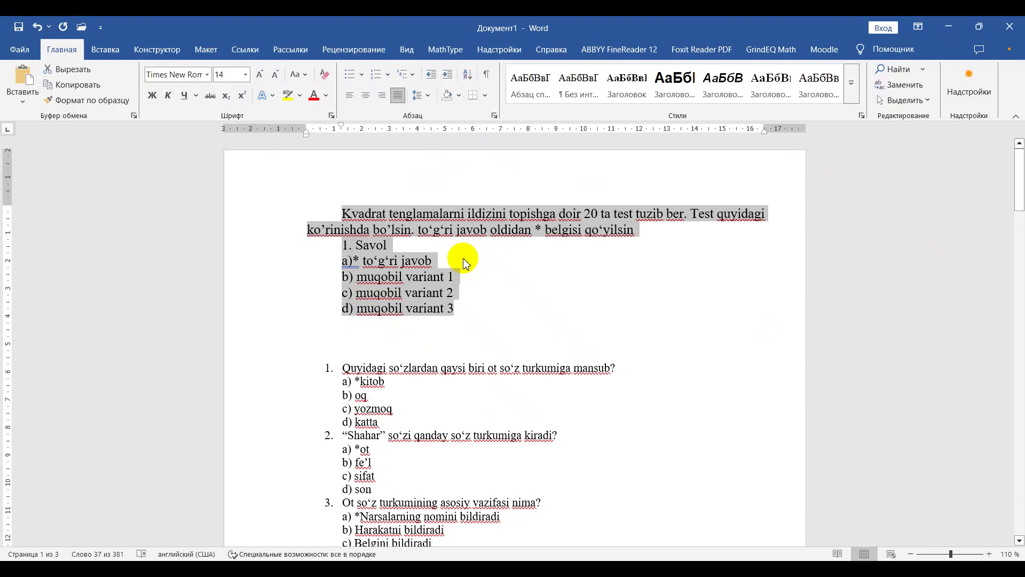
key("ctrl+a")
key("Delete")
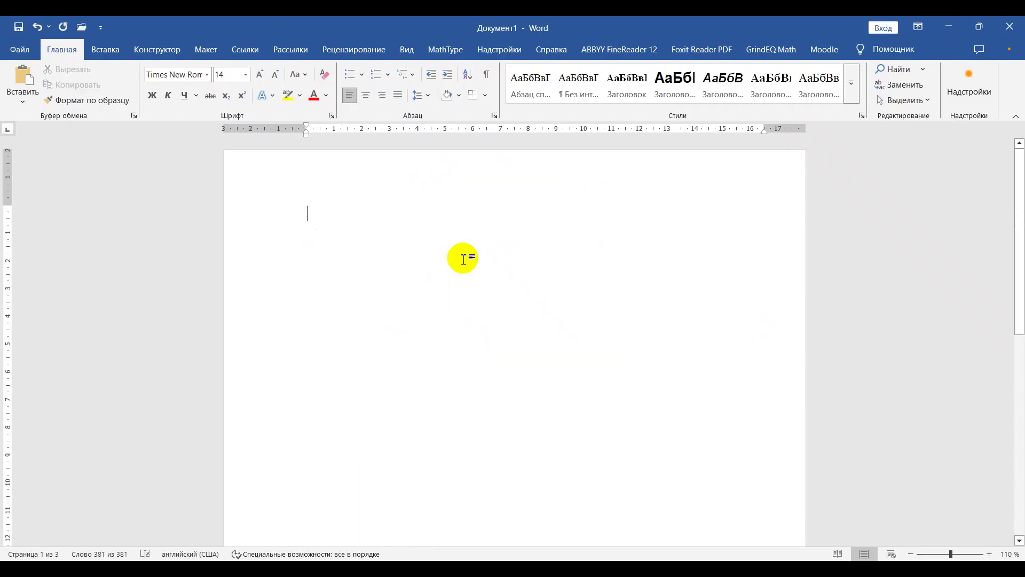
key("ctrl+v")
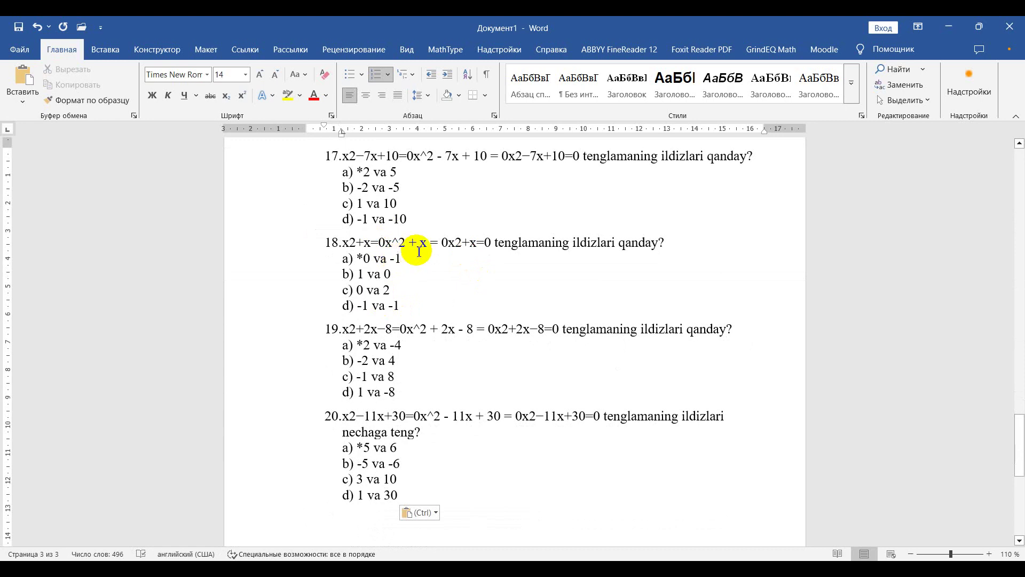
Step: Delete all the pasted quadratic-equation tests from the Word document
scroll(424, 241, "up", 10)
key("ctrl+a")
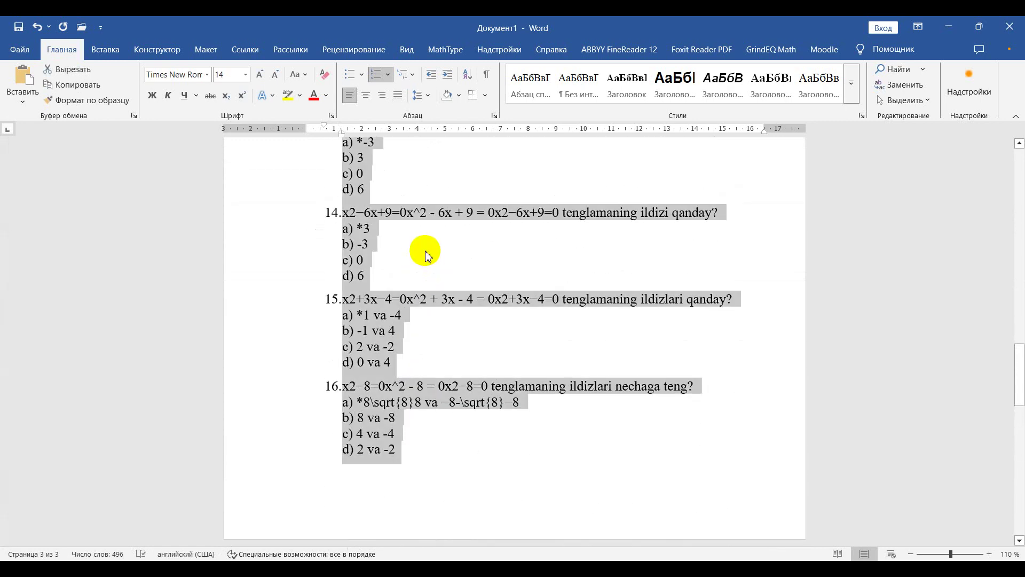
key("Delete")
Step: Switch back to ChatGPT, return to the start of the quadratic-equation answer and clear the text selection
key("alt+Tab")
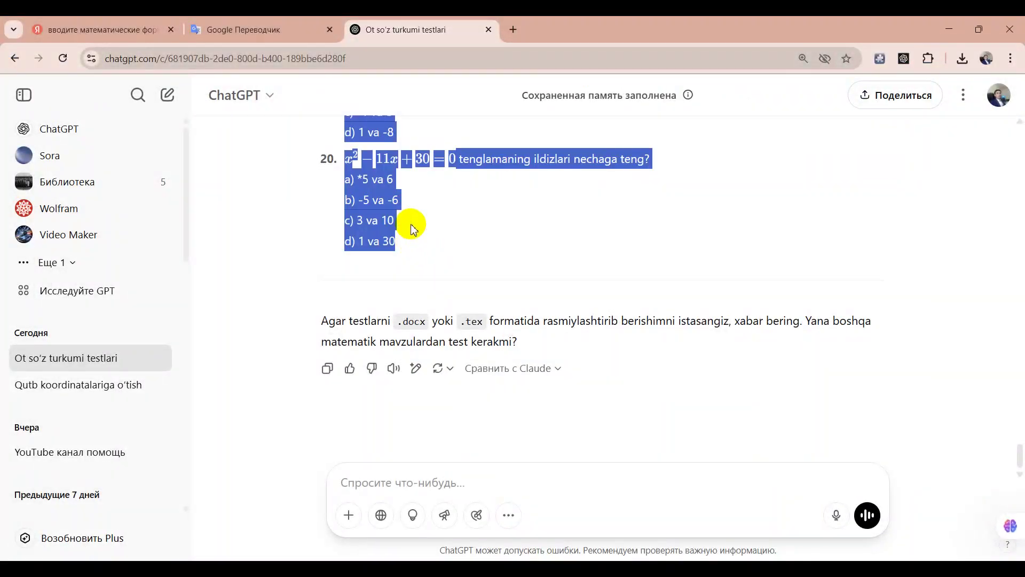
scroll(390, 251, "up", 20)
scroll(378, 250, "up", 20)
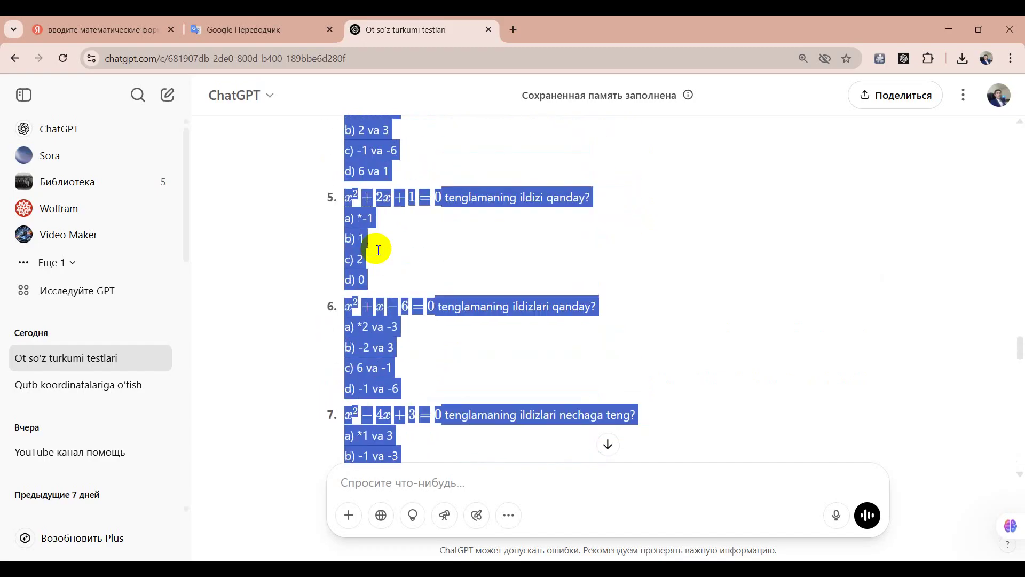
scroll(384, 263, "down", 7)
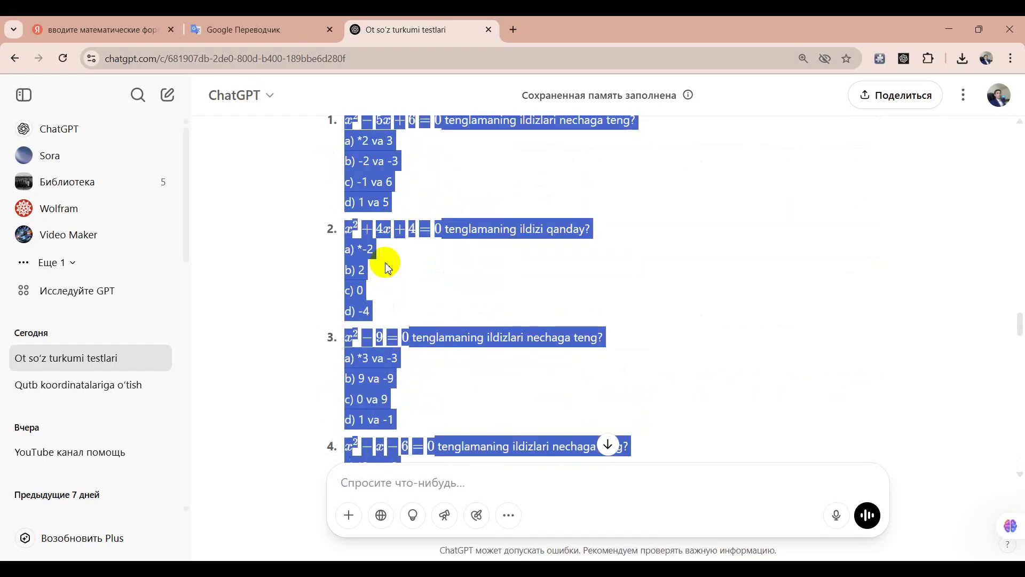
scroll(427, 235, "up", 3)
left_click(468, 237)
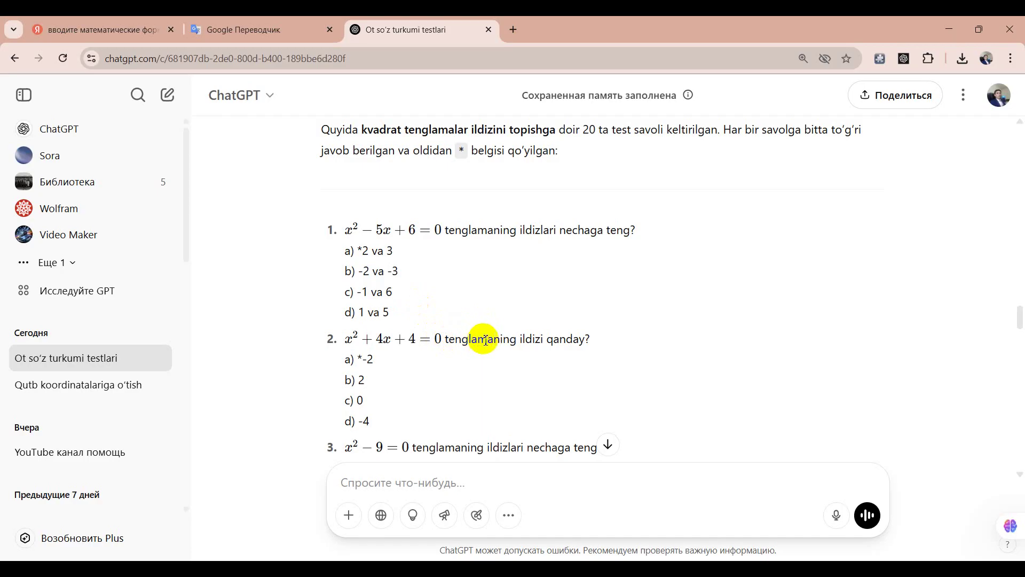
Step: Examine how the equations and roots are written in the quadratic-equation tests, from question 1 through question 17
scroll(486, 340, "down", 1)
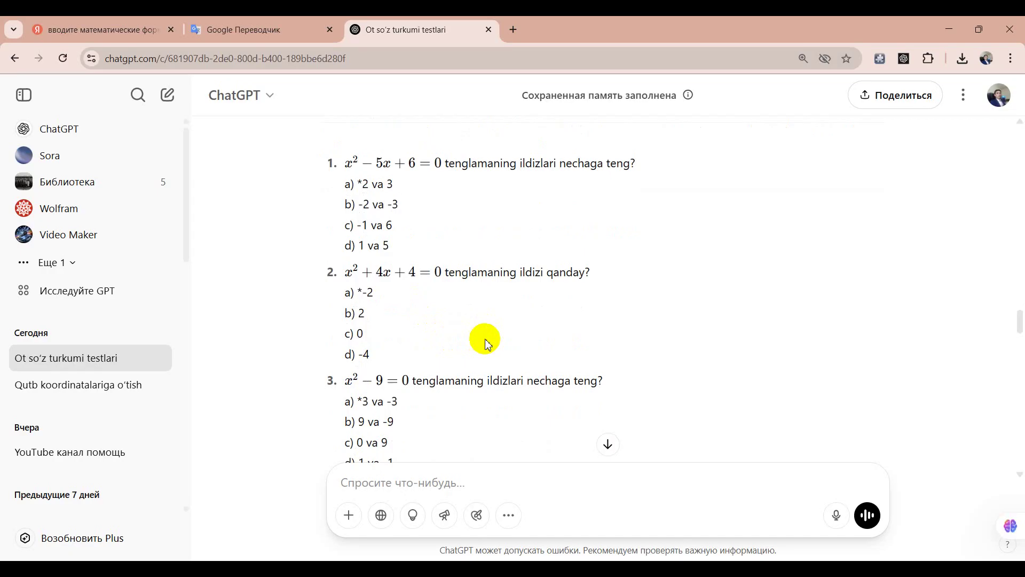
scroll(488, 345, "down", 3)
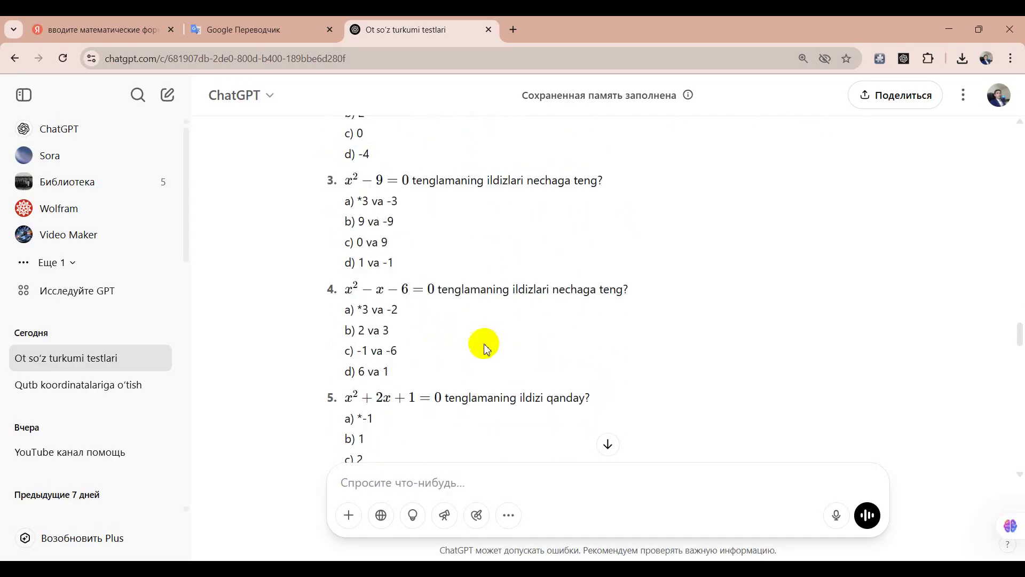
scroll(488, 350, "down", 1)
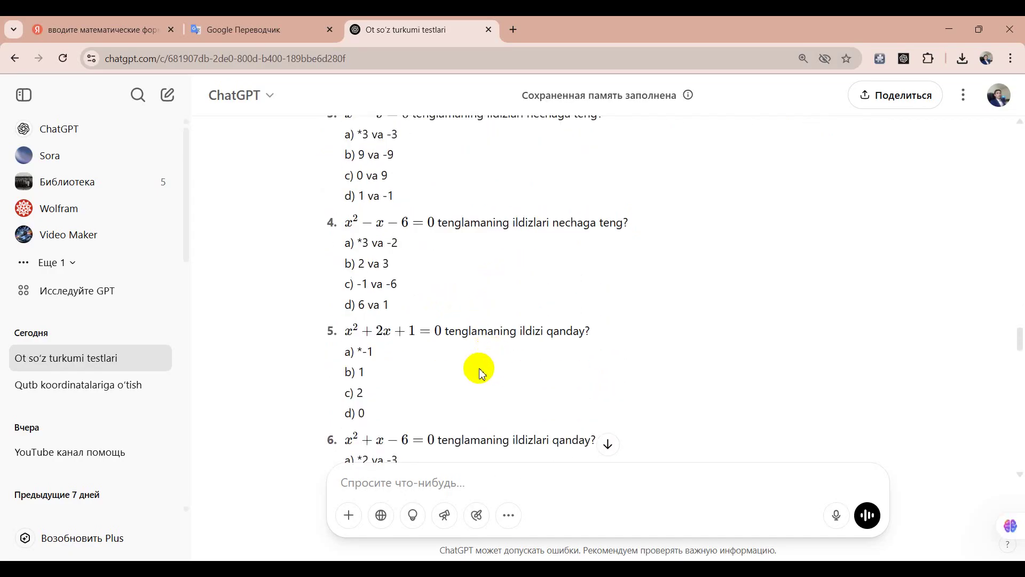
scroll(477, 368, "down", 1)
scroll(480, 373, "down", 1)
scroll(477, 367, "down", 2)
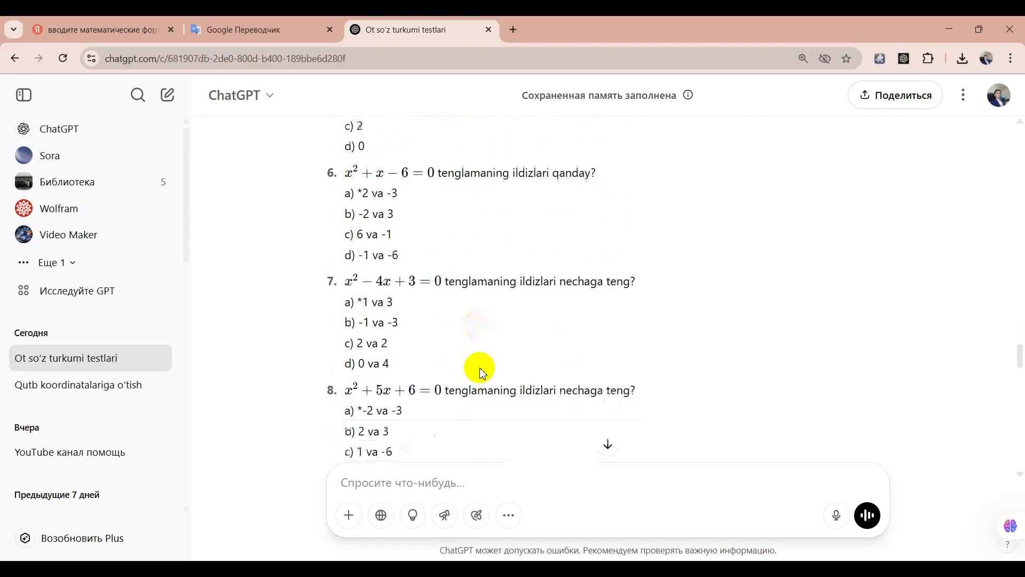
scroll(480, 371, "down", 3)
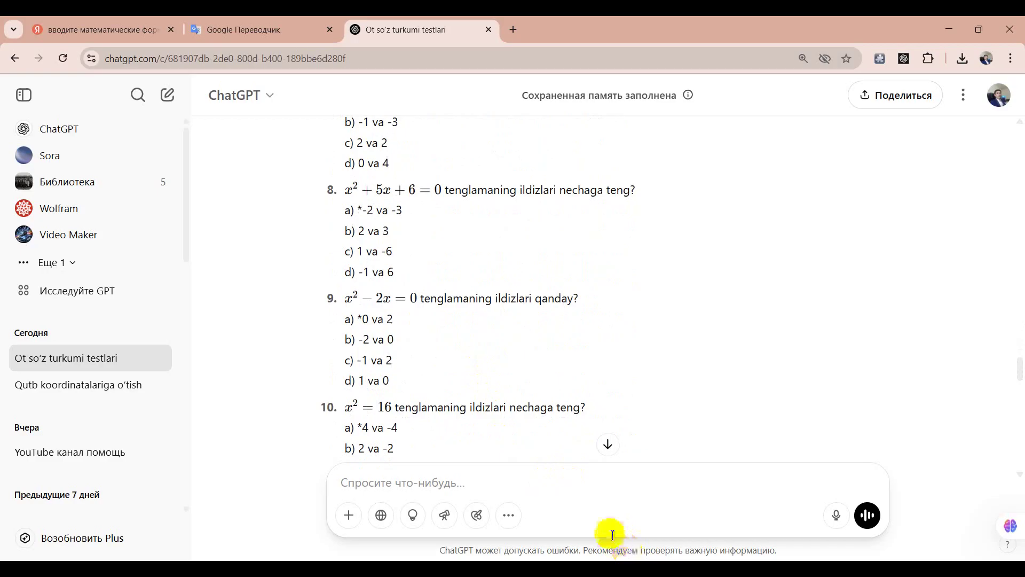
scroll(823, 435, "down", 4)
scroll(823, 436, "down", 4)
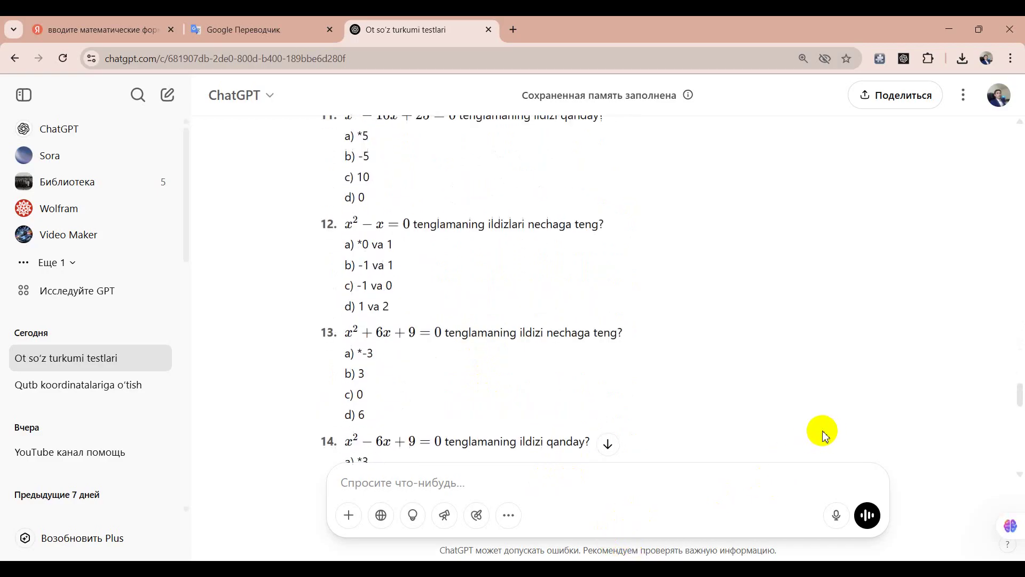
scroll(825, 435, "down", 9)
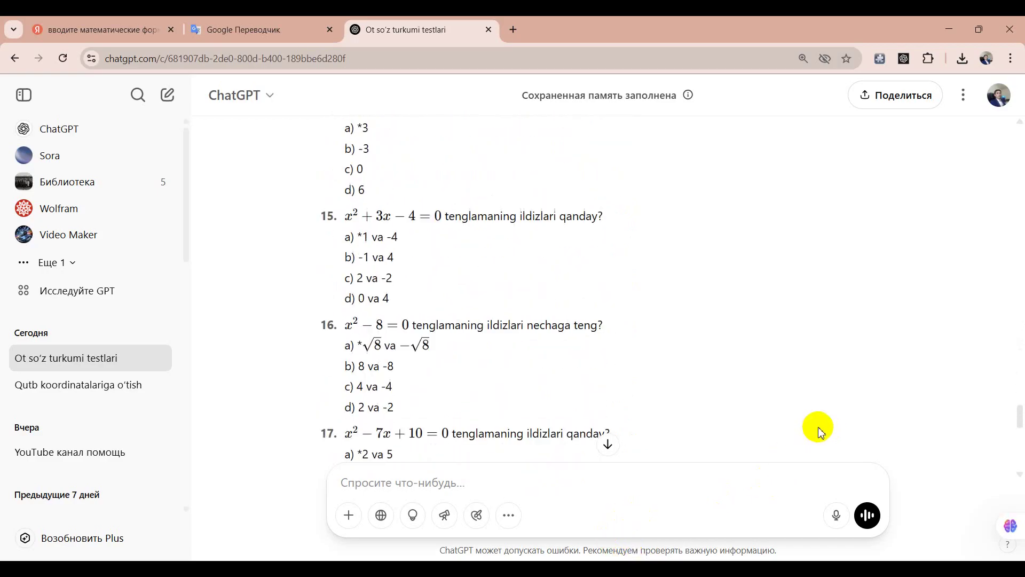